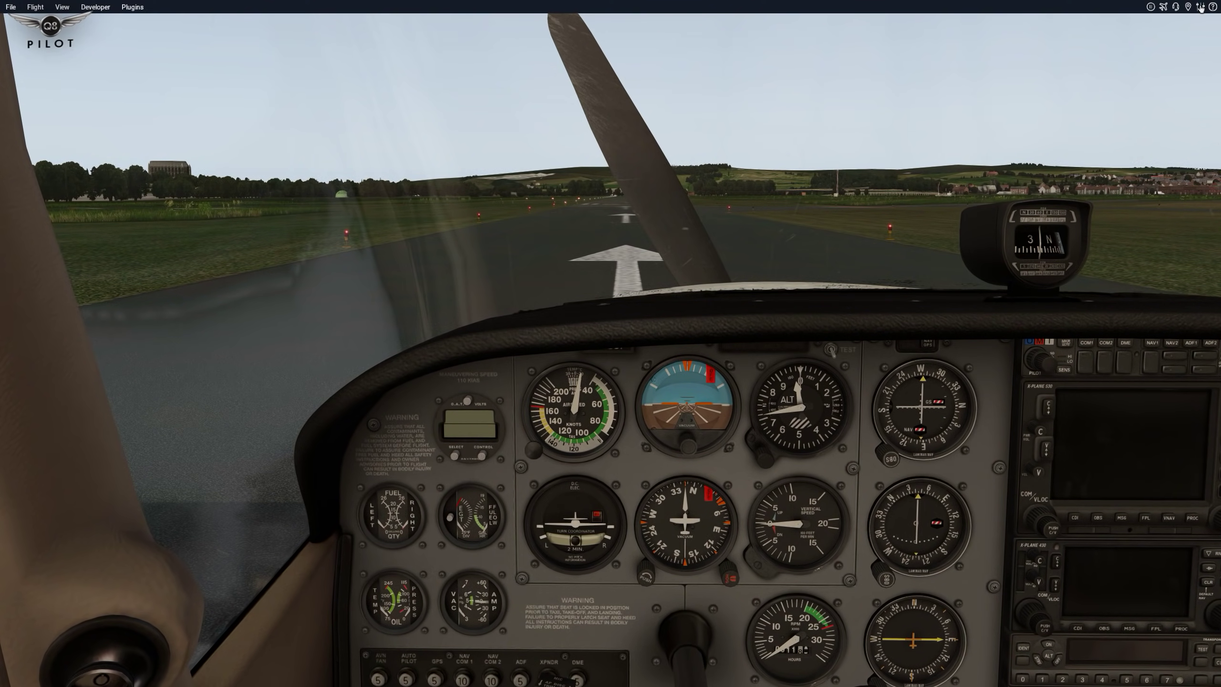
# - From the cockpit on the runway, open Settings on the Joystick tab
pyautogui.click(1200, 13)
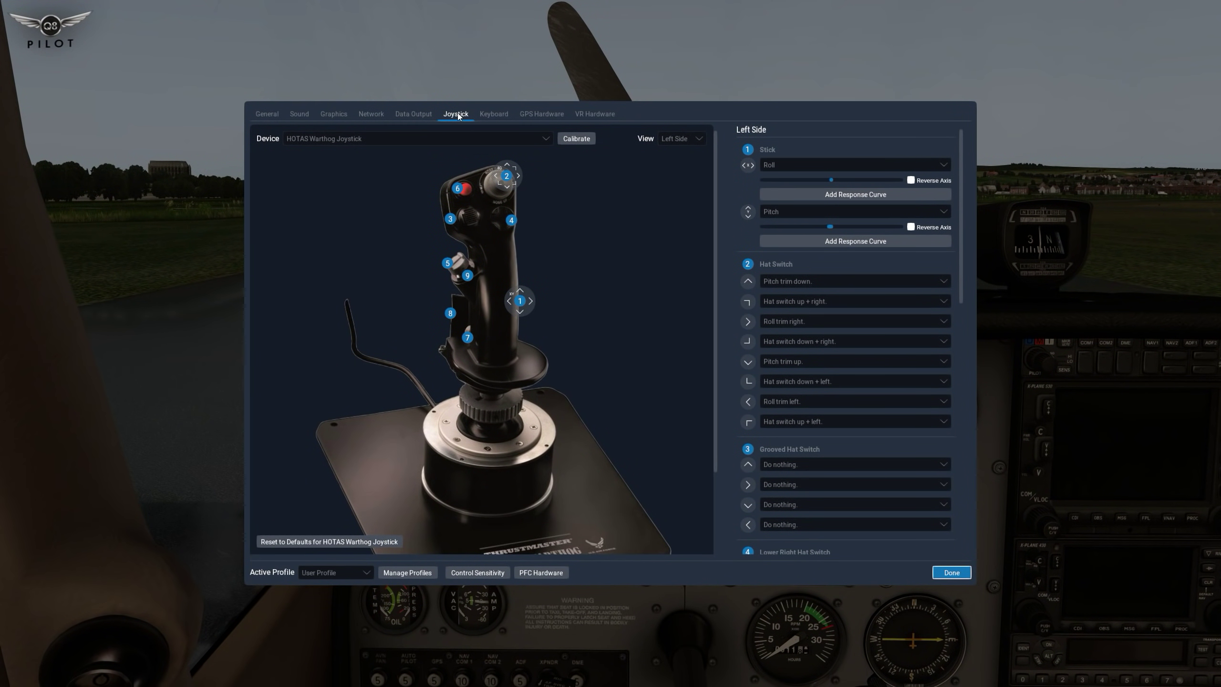
# - Compare the Redbird Alloy RD1, HOTAS Warthog Joystick and Warthog Throttle mappings, ending on the Redbird pedals
pyautogui.click(324, 140)
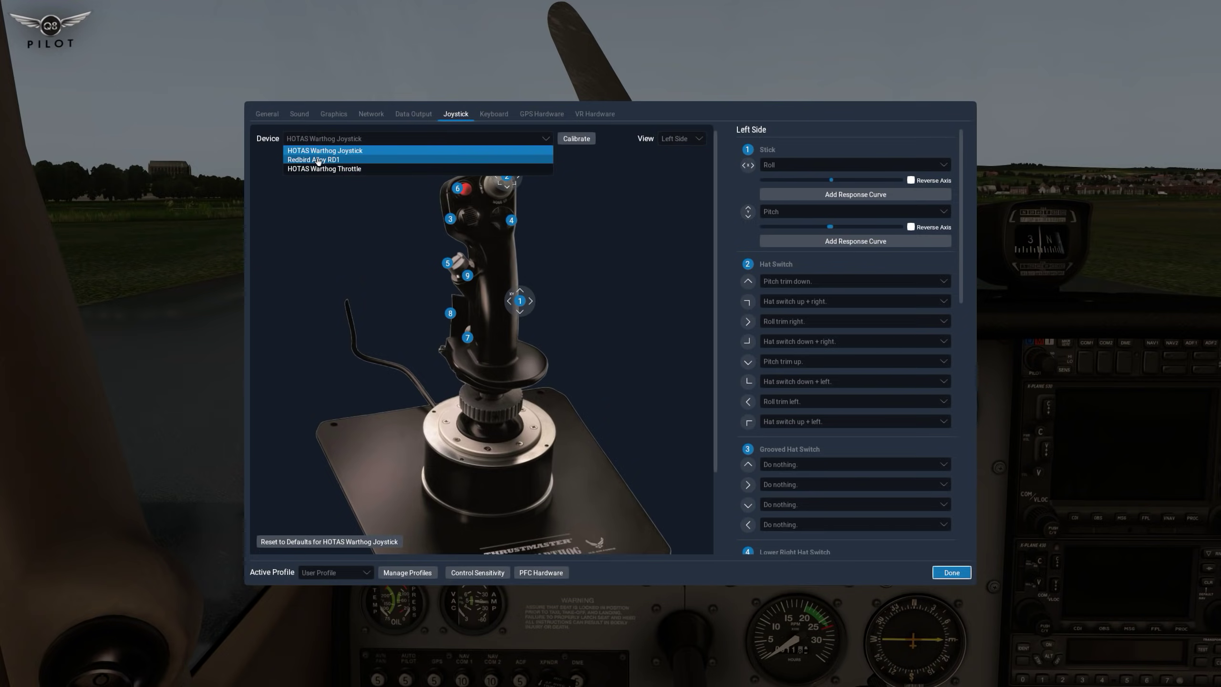
pyautogui.click(317, 160)
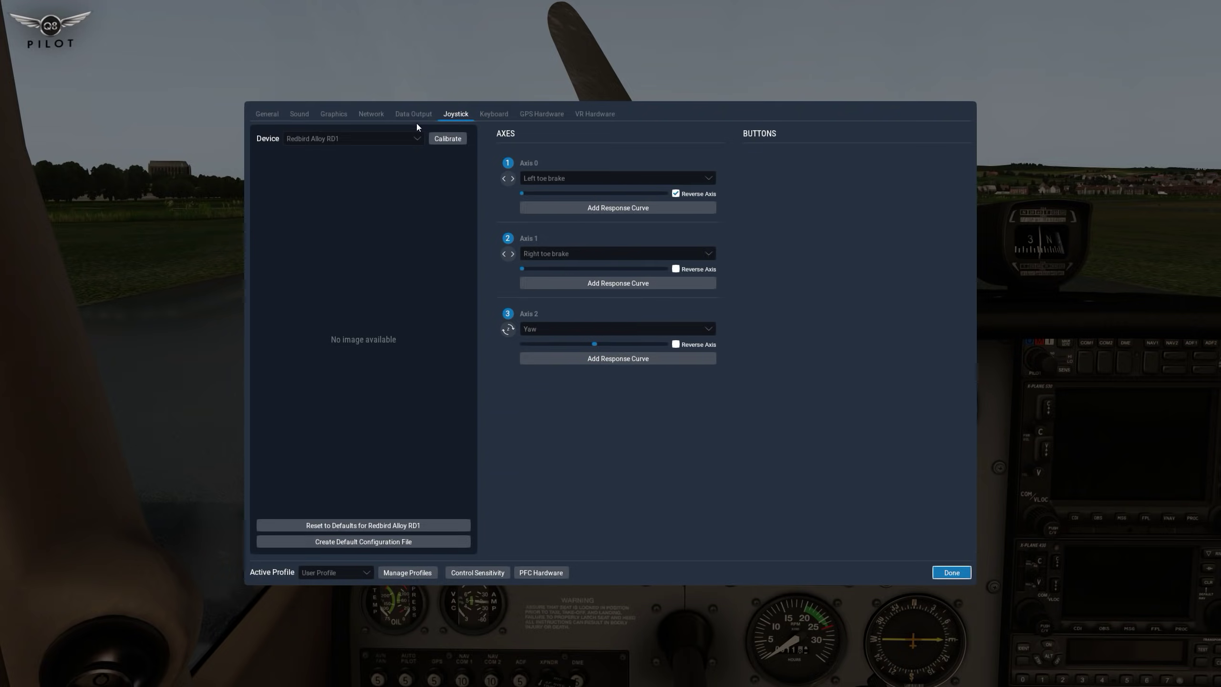
pyautogui.click(361, 139)
pyautogui.click(343, 151)
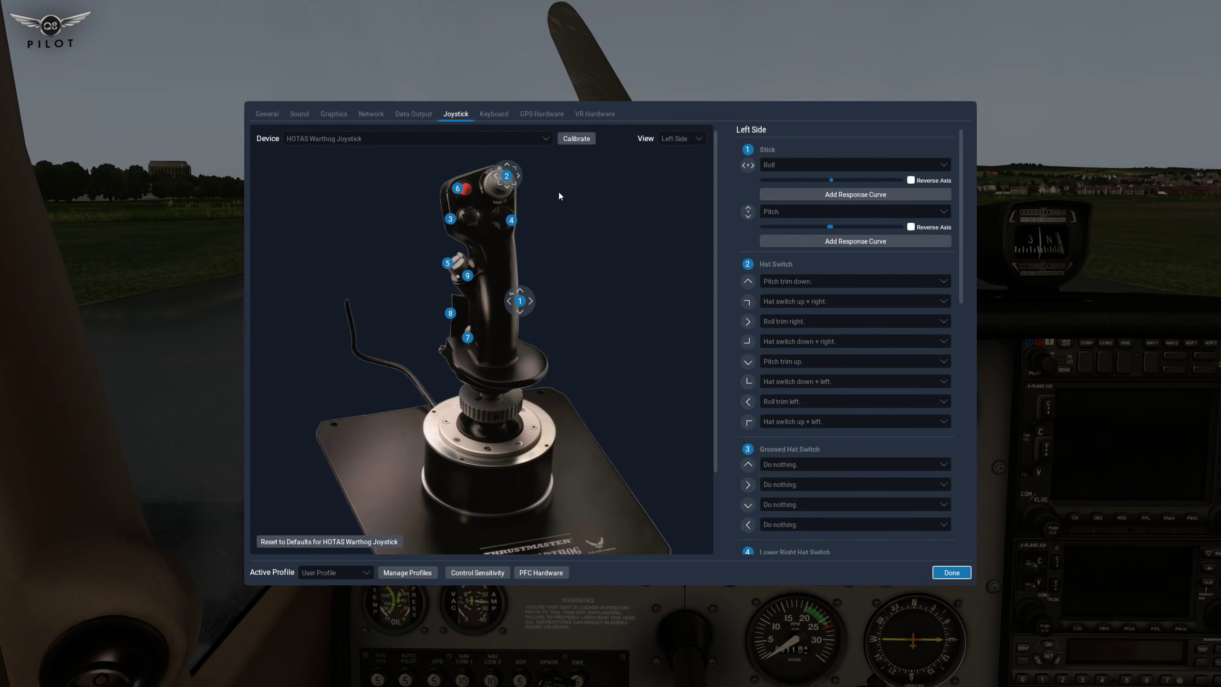
pyautogui.click(365, 133)
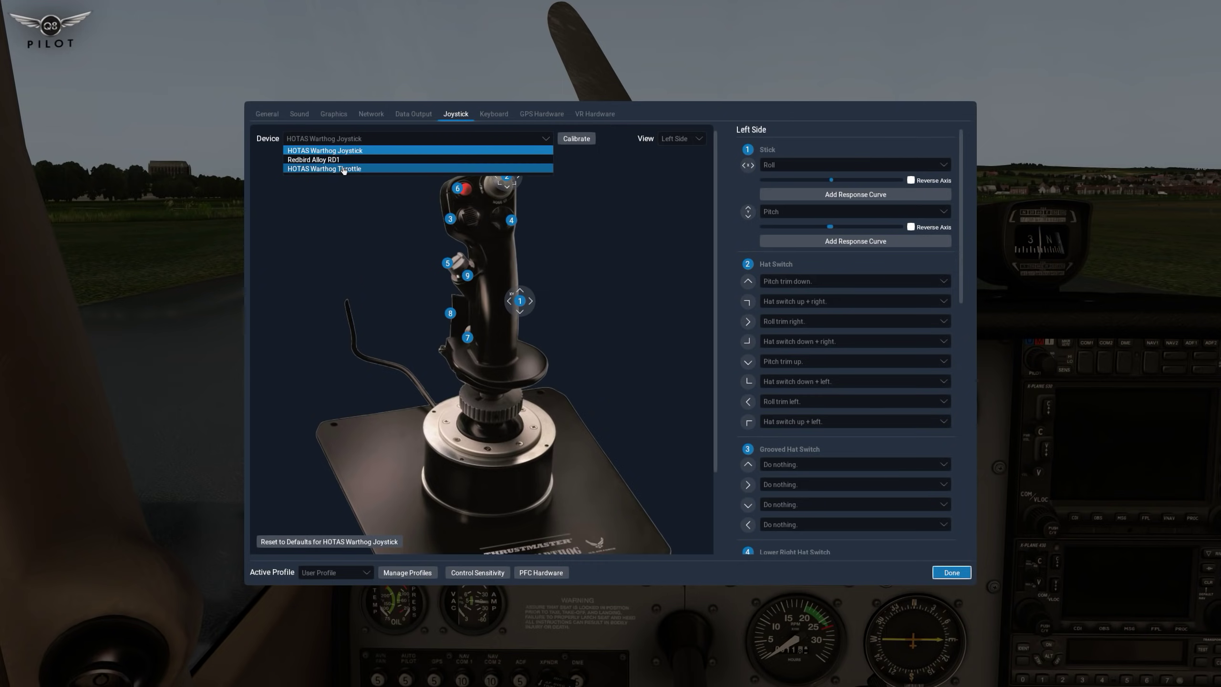
pyautogui.click(344, 170)
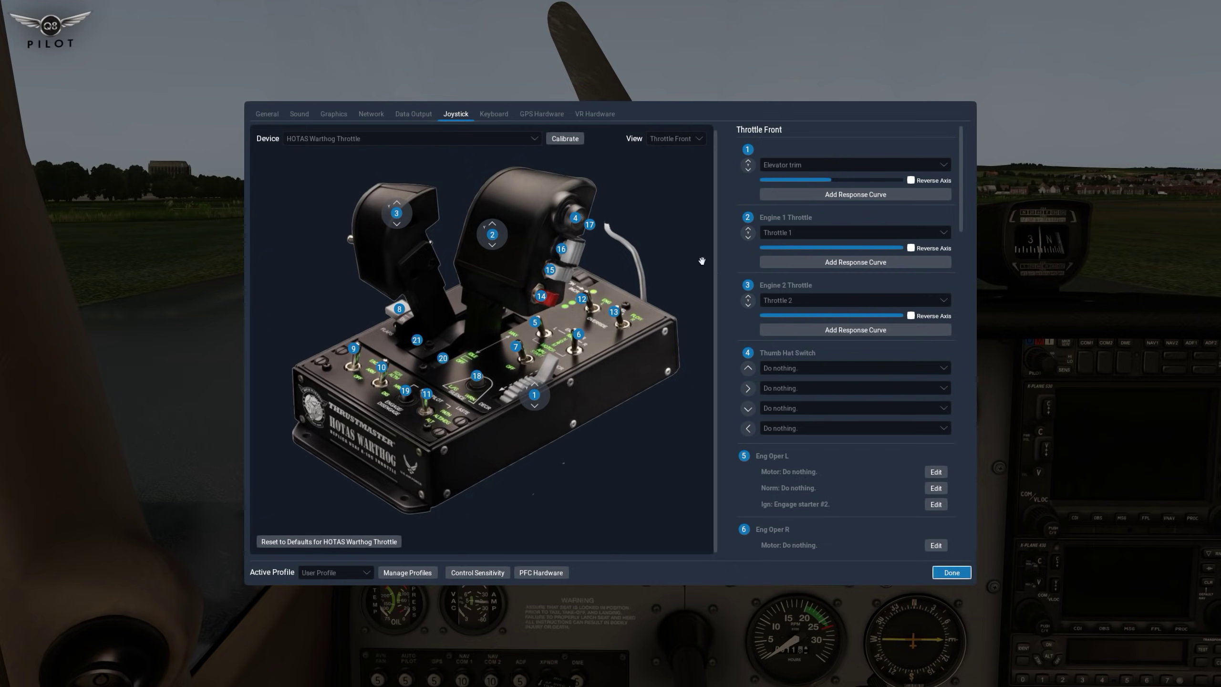
pyautogui.click(385, 138)
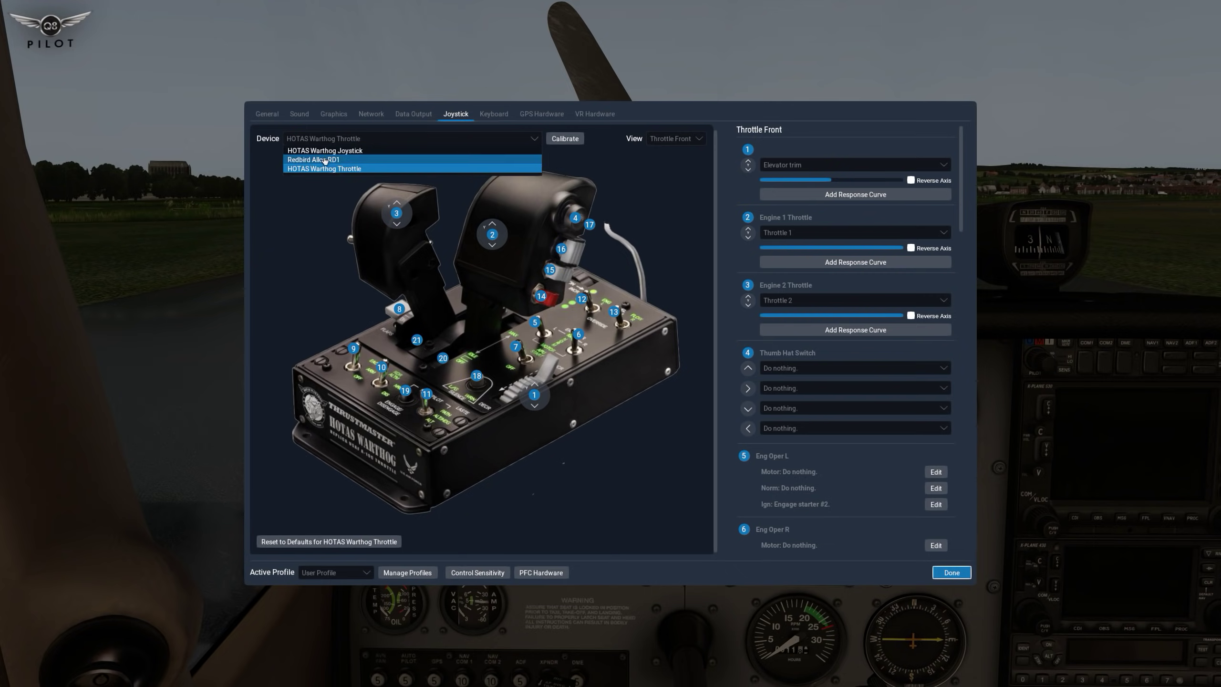
pyautogui.click(322, 163)
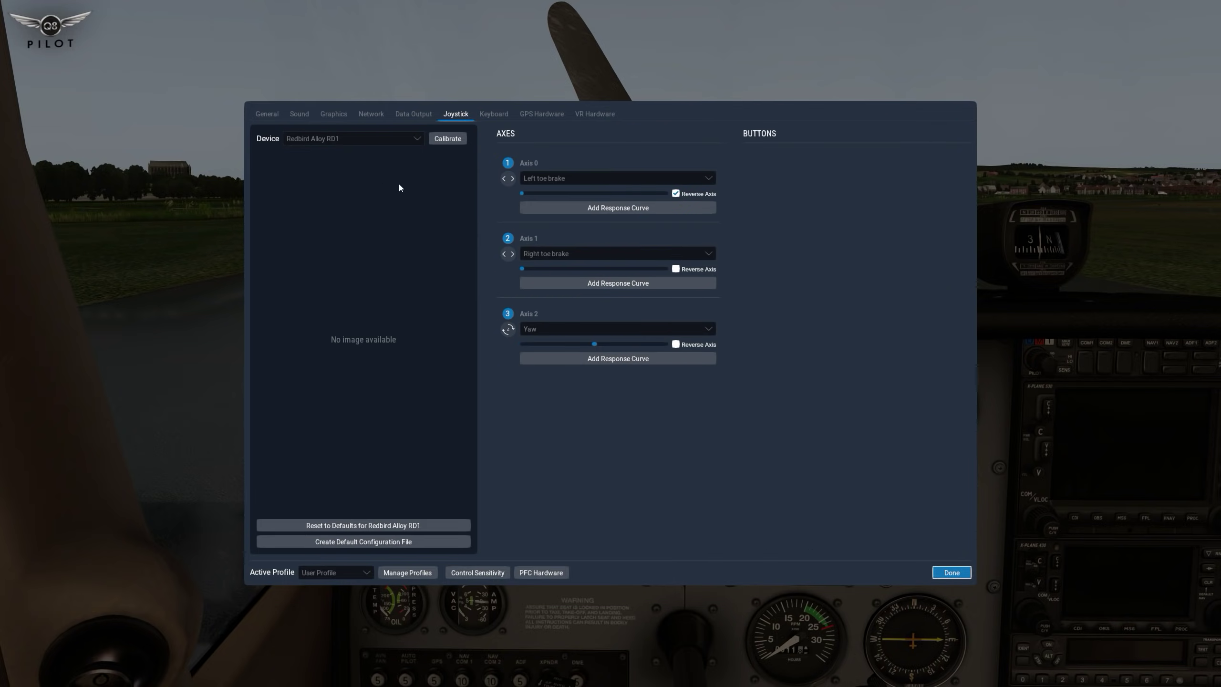
# - Add a response curve to the Redbird pedals' Axis 2 (Yaw)
pyautogui.click(605, 358)
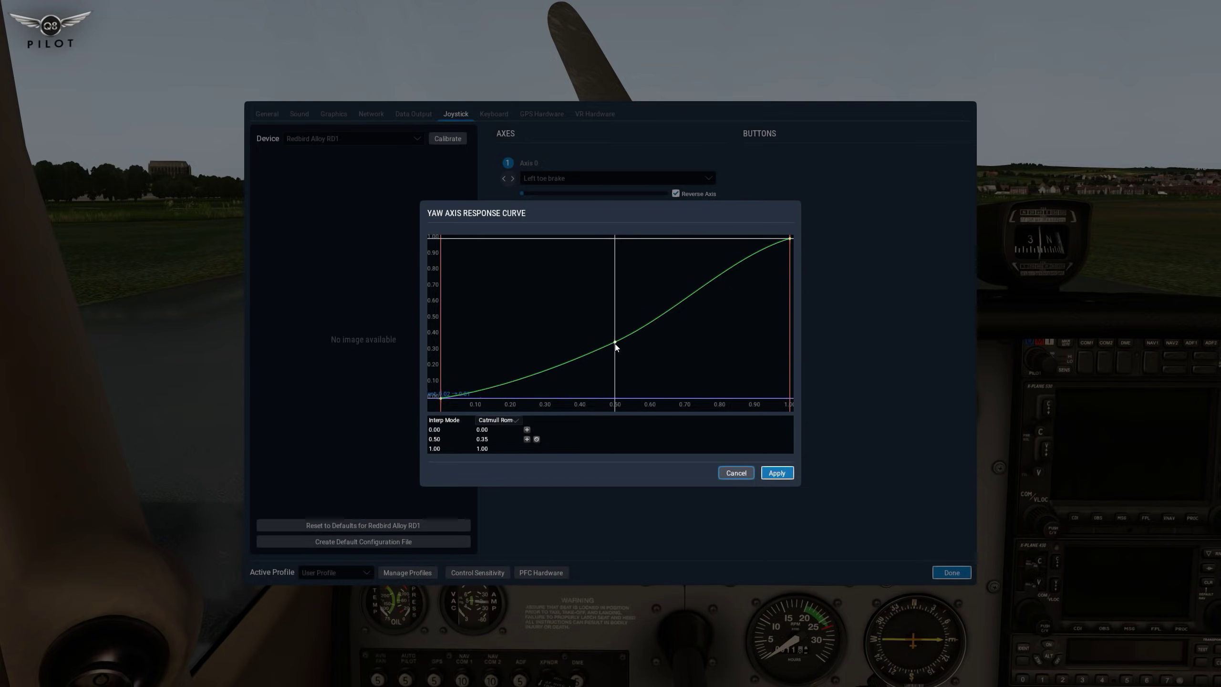
# - Drag the yaw curve's middle point to 0.59/0.00 and lower its end to about 0.36
pyautogui.moveTo(615, 342); pyautogui.dragTo(648, 383)
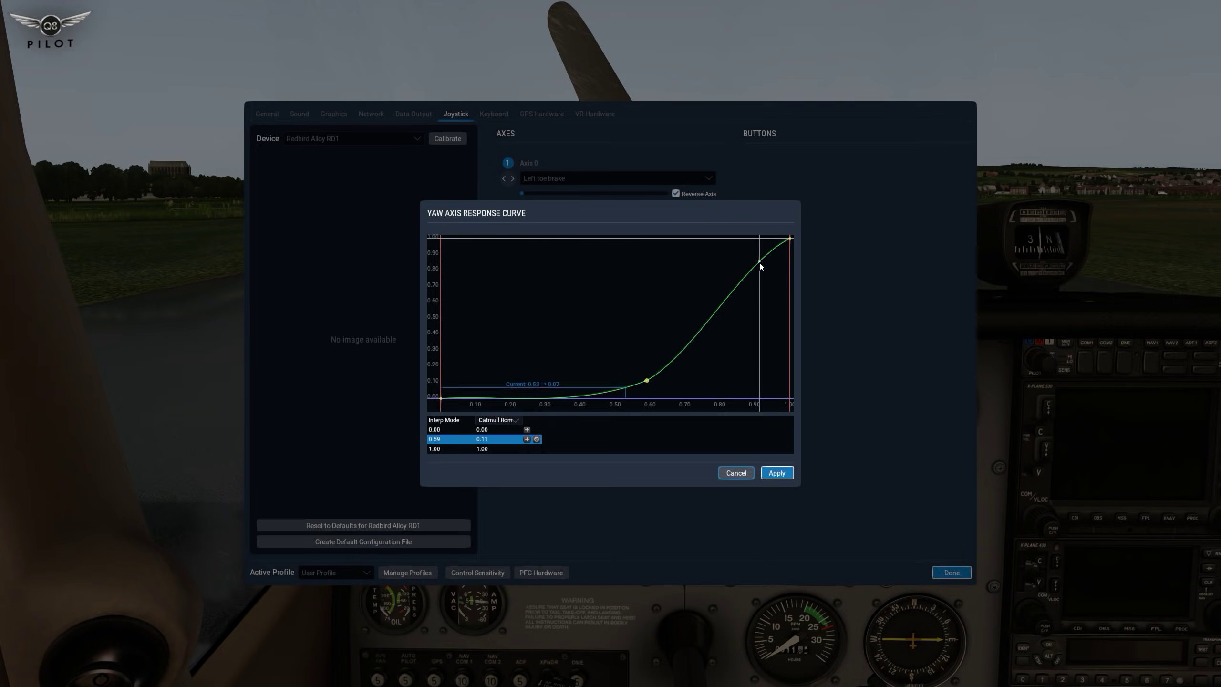
pyautogui.moveTo(760, 263); pyautogui.dragTo(763, 364)
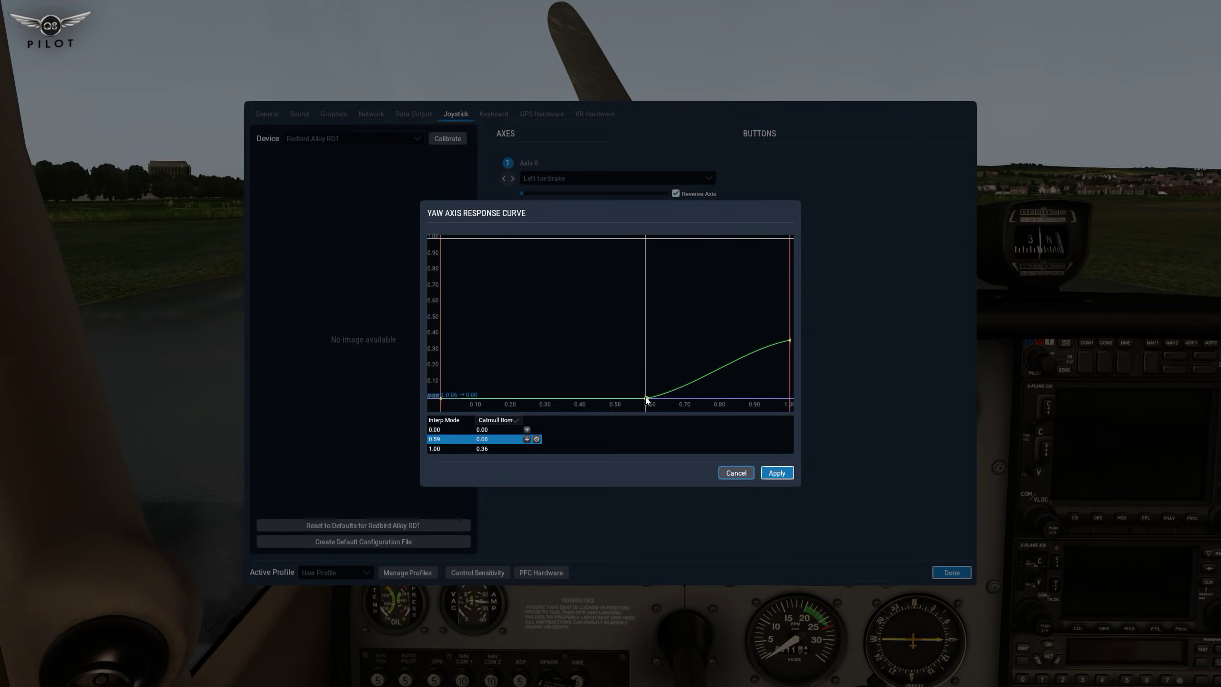
# - Set the curve's starting point to Cubic interpolation, then cancel the curve editor
pyautogui.click(498, 425)
pyautogui.click(497, 422)
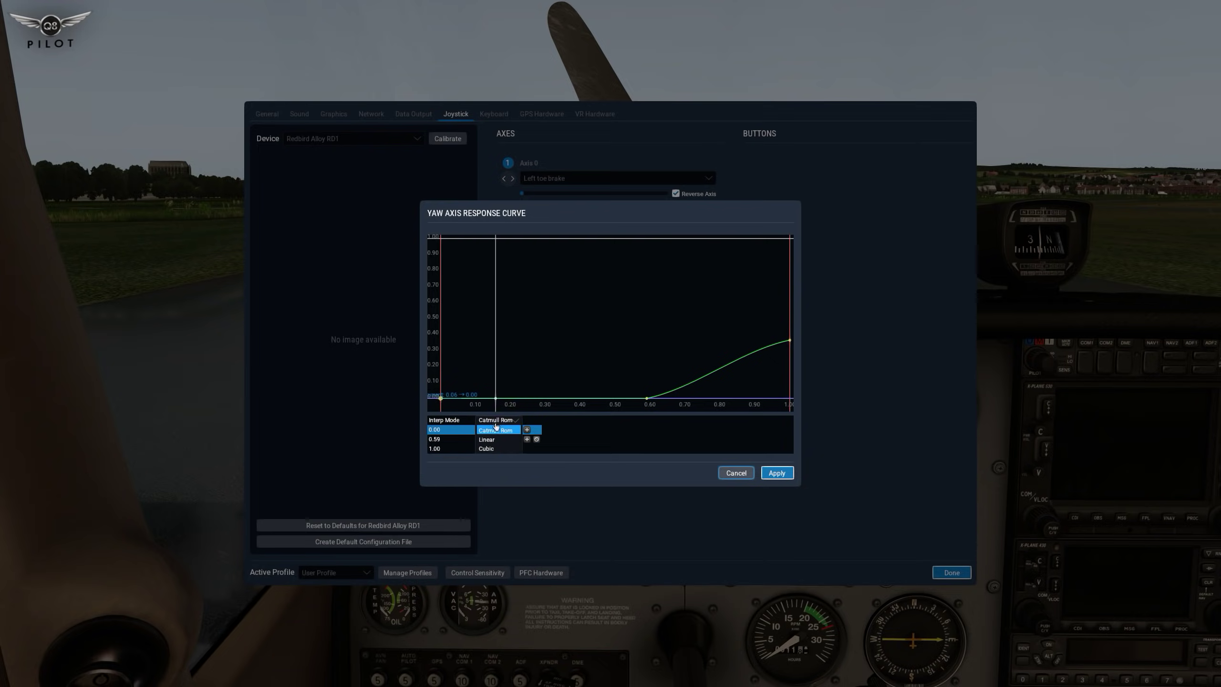
pyautogui.click(495, 443)
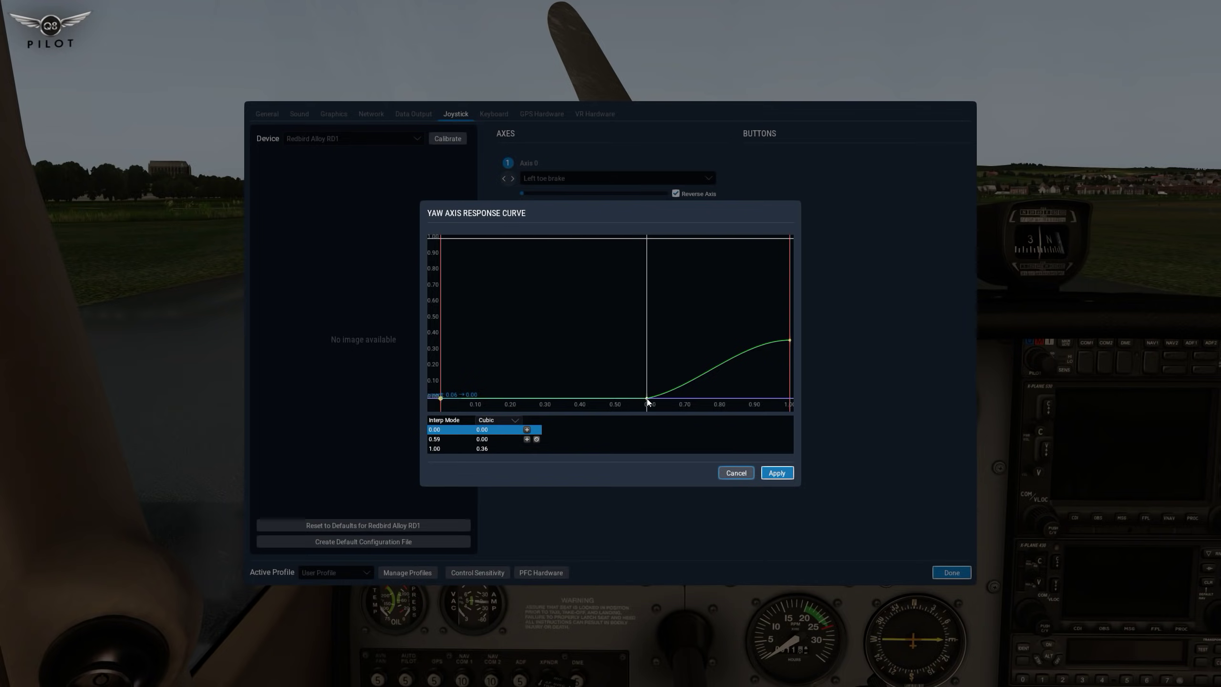
pyautogui.click(732, 472)
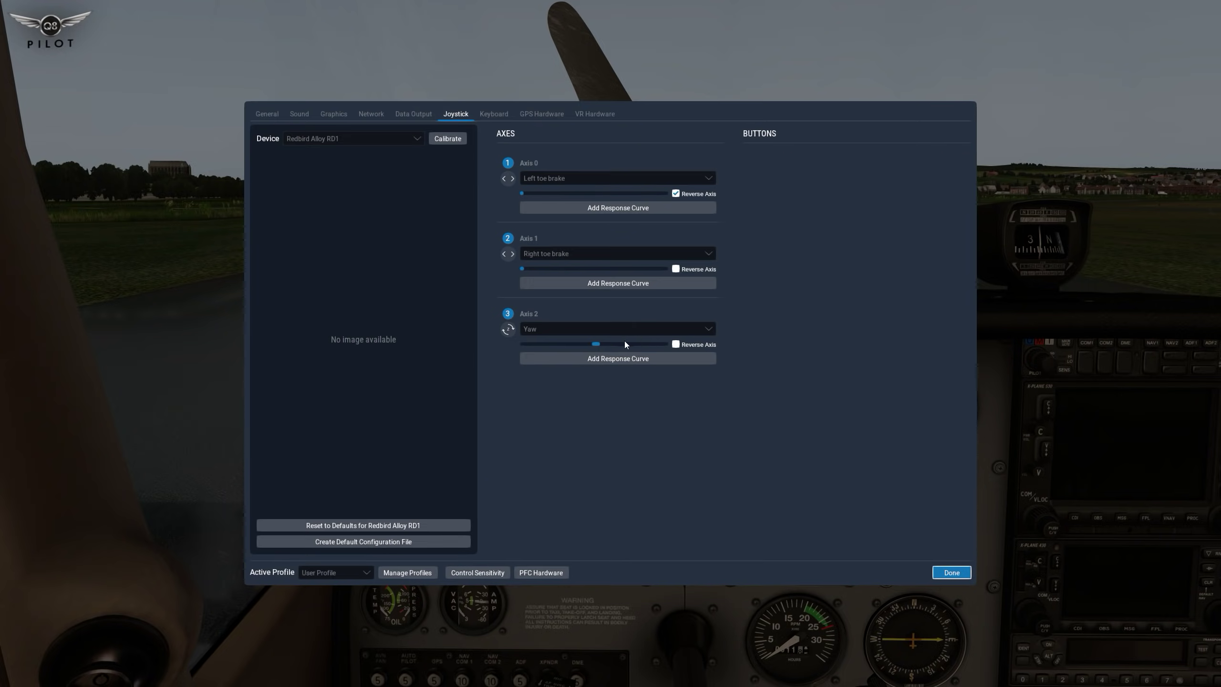
# - Restart the yaw response curve and set its starting point to Cubic after trying Linear
pyautogui.click(614, 359)
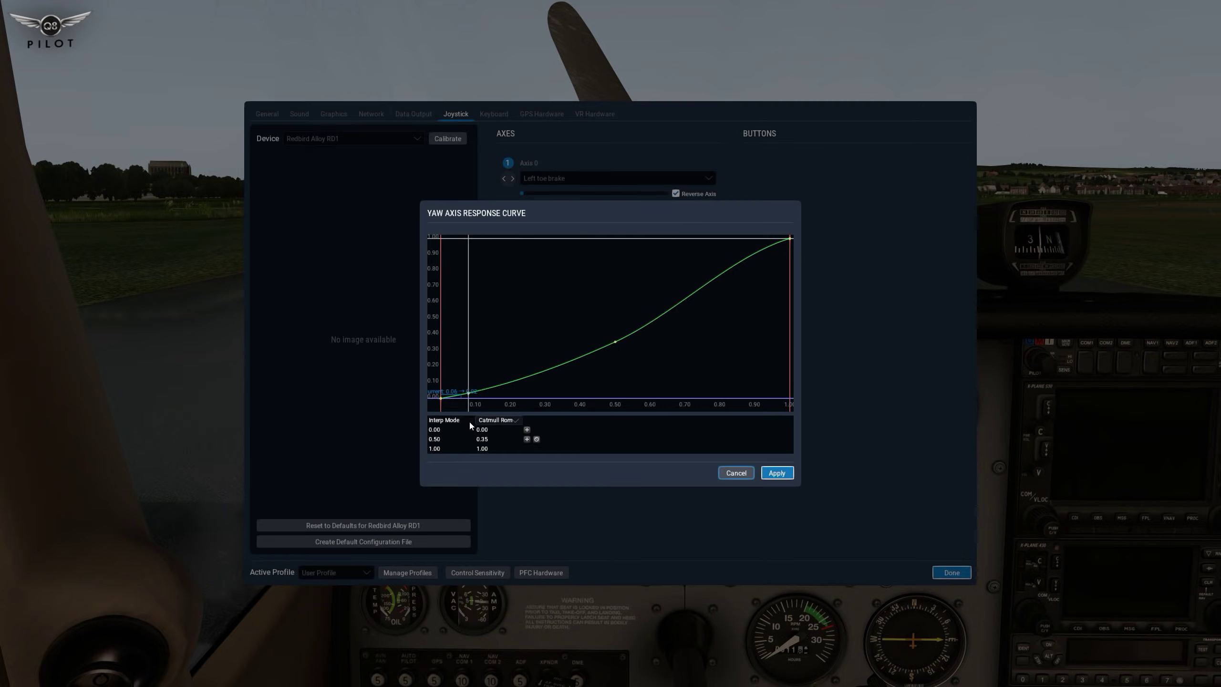
pyautogui.click(492, 430)
pyautogui.click(492, 429)
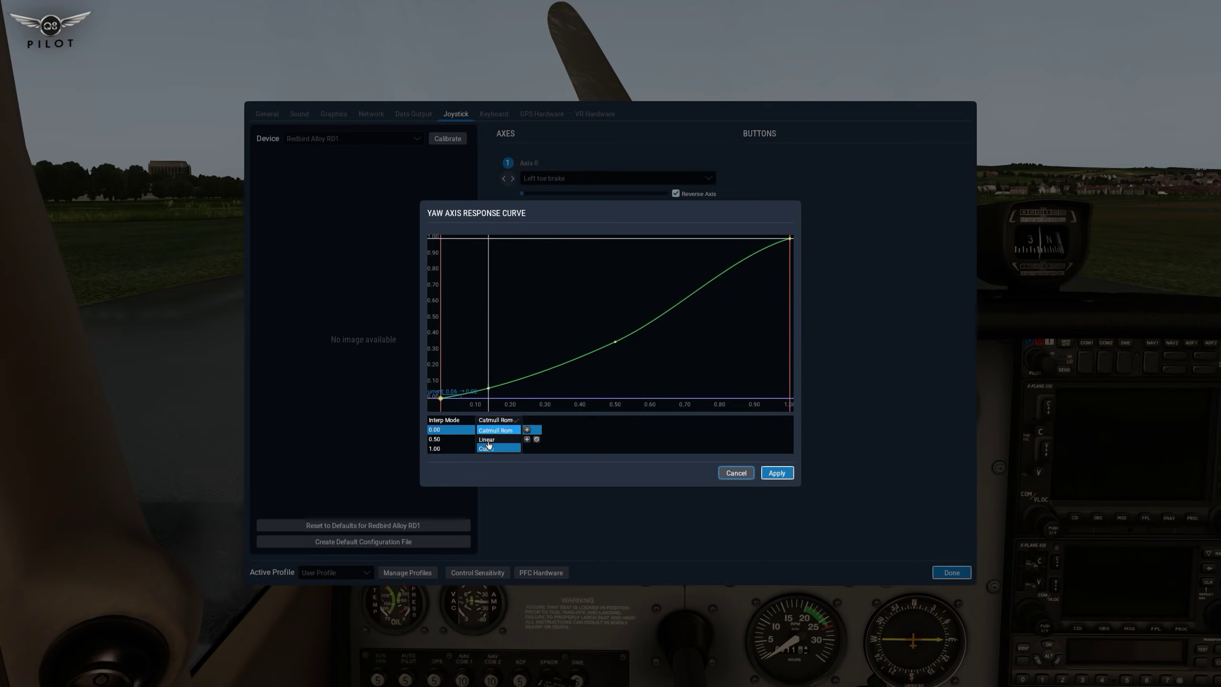
pyautogui.click(488, 440)
pyautogui.click(492, 423)
pyautogui.click(486, 450)
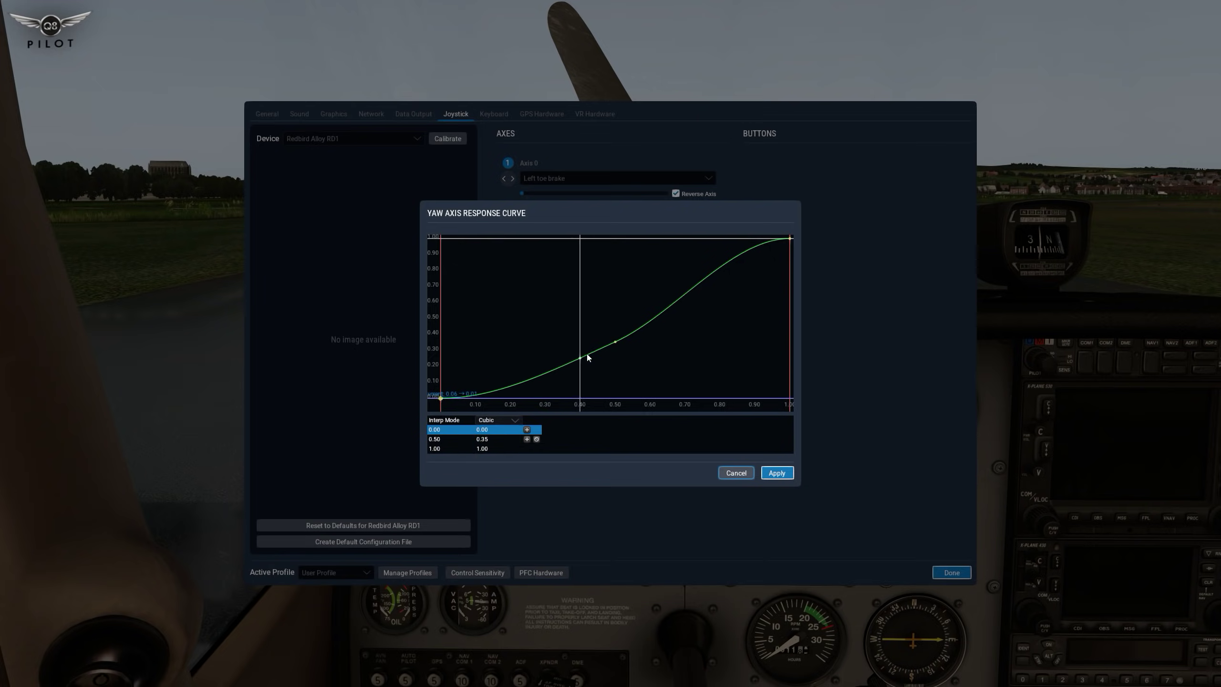
# - Drag the middle point down toward 0.51/0.00, raise the curve's end, and adjust the middle point's interpolation
pyautogui.moveTo(614, 342); pyautogui.dragTo(619, 355)
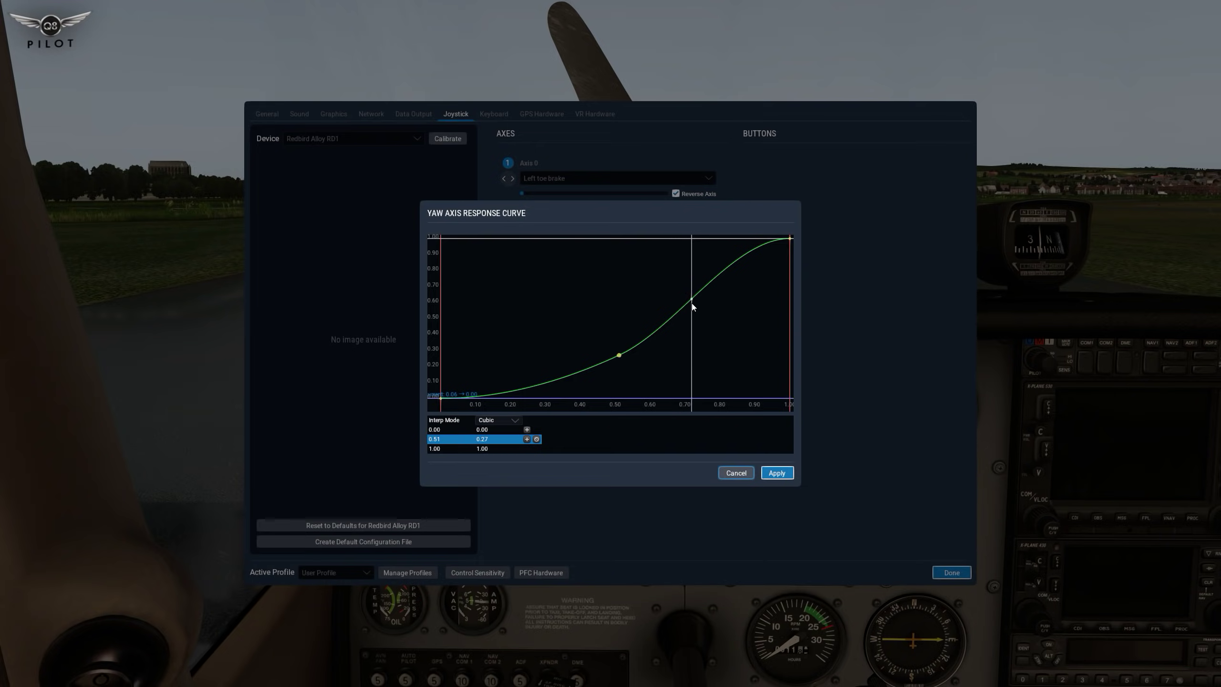
pyautogui.moveTo(697, 294); pyautogui.dragTo(704, 321)
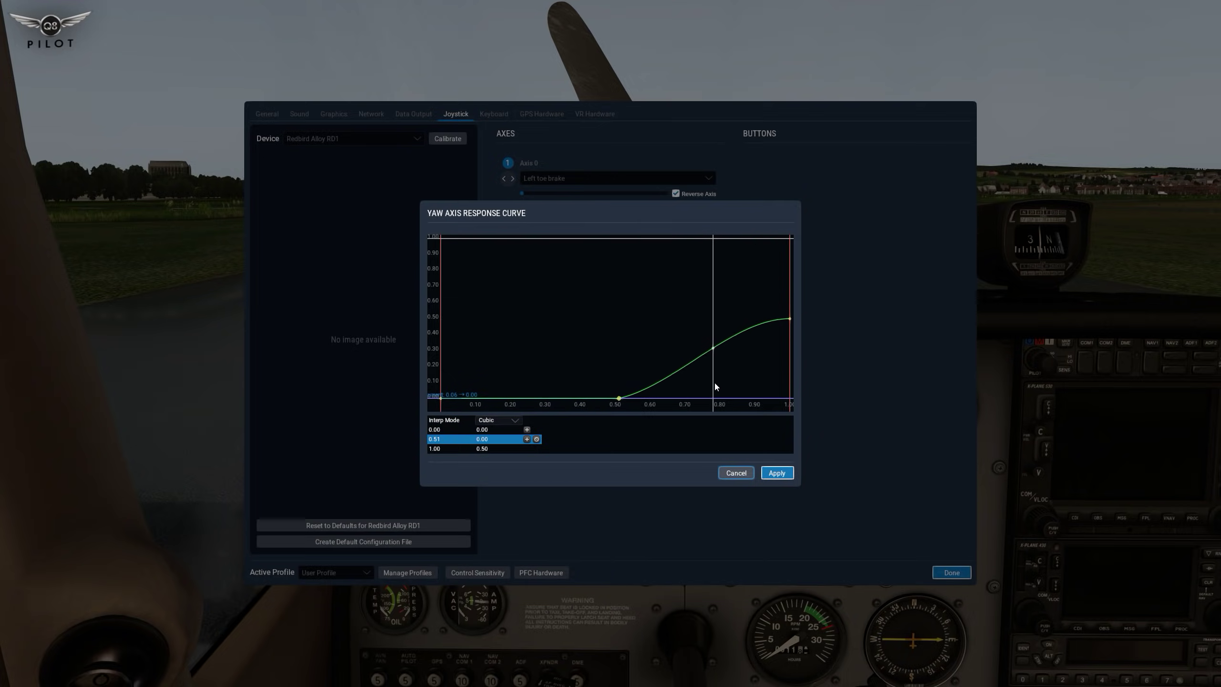
pyautogui.moveTo(685, 353); pyautogui.dragTo(692, 329)
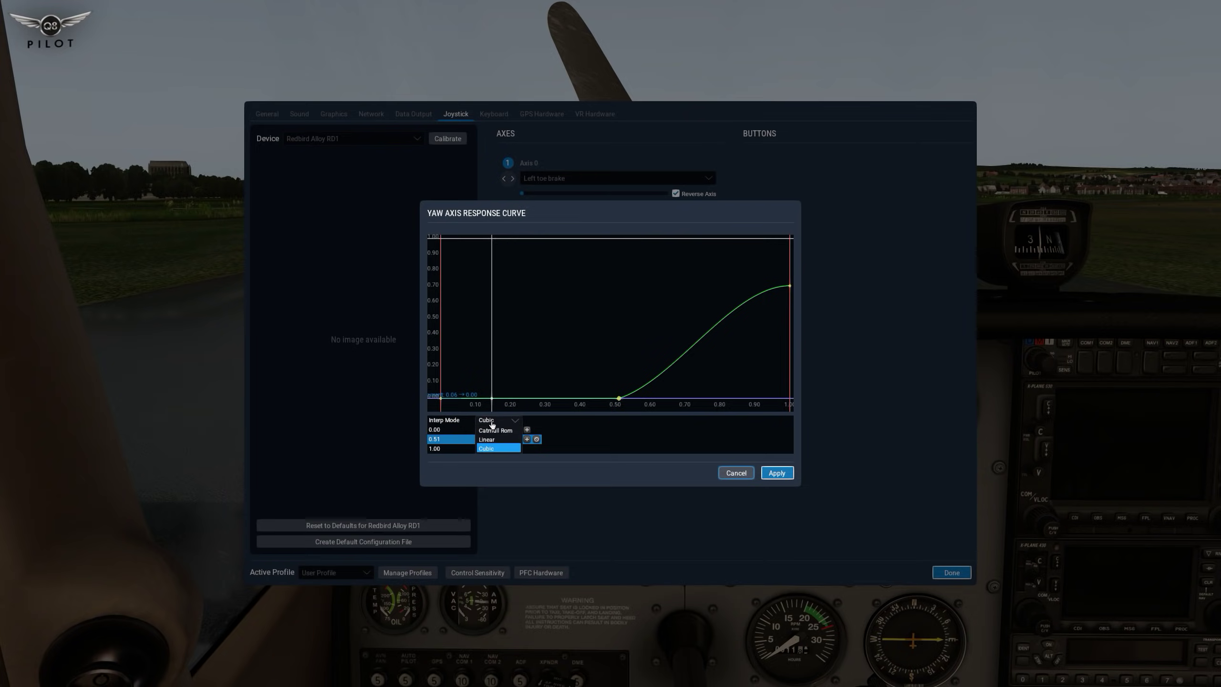
pyautogui.click(494, 431)
# - Cancel the yaw curve edits, reopen the editor and cancel again, leaving Axis 2 without a curve
pyautogui.click(737, 474)
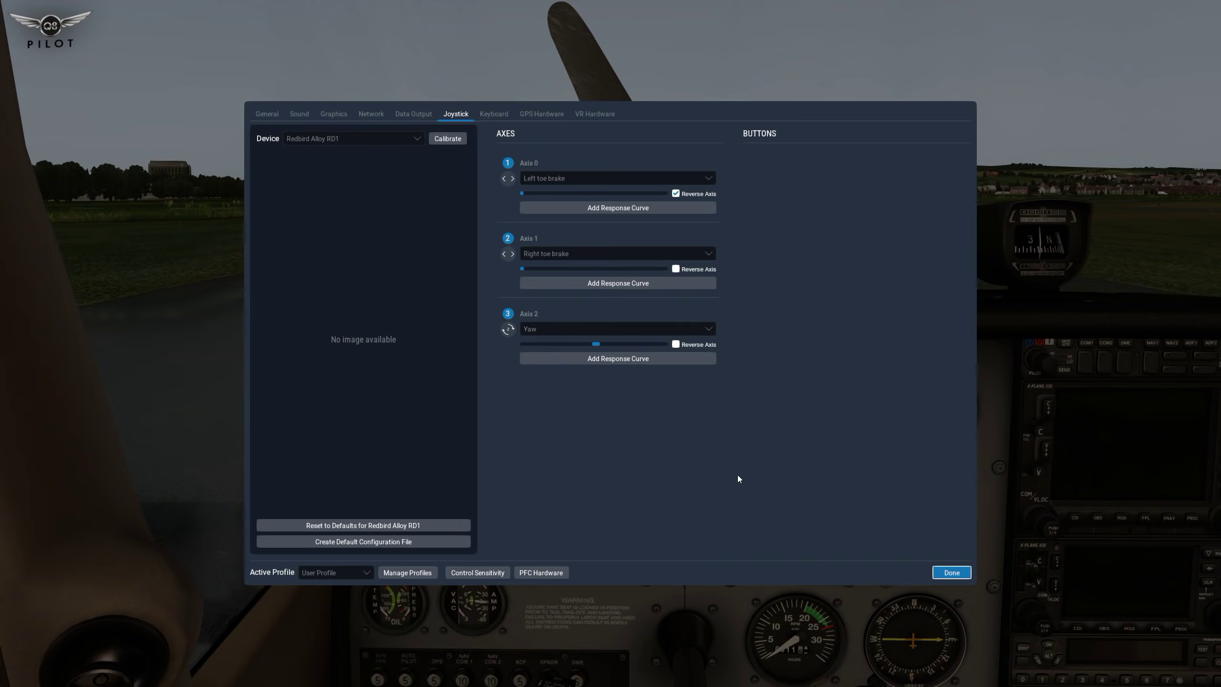
pyautogui.click(618, 360)
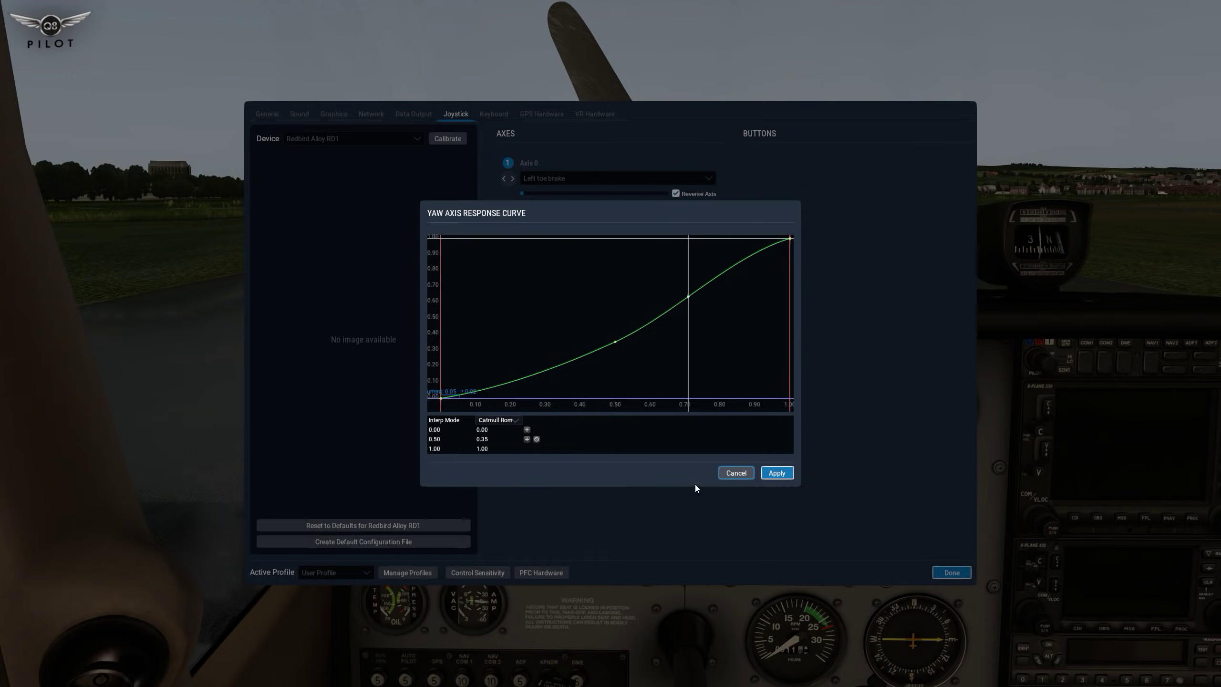
pyautogui.click(730, 473)
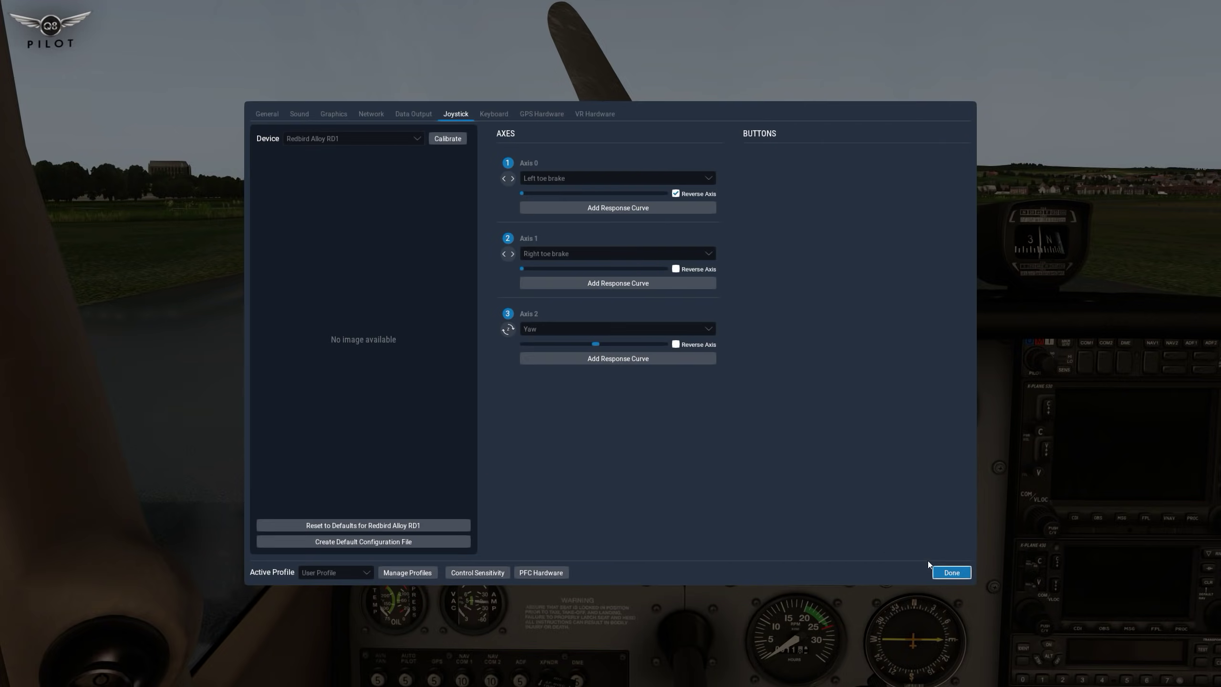
# - Close the settings to test the pedals on the runway with no yaw curve
pyautogui.click(951, 573)
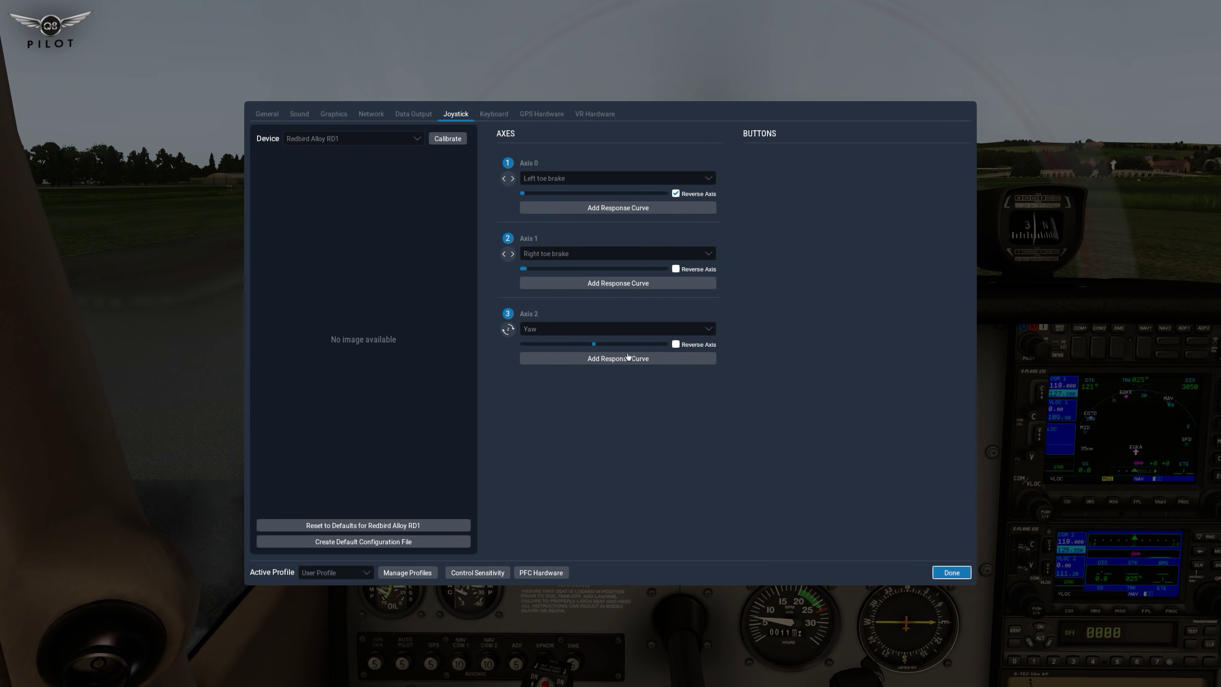
# - Create a shallow yaw curve through 0.44/0.06 ending at 1.00/0.24, apply it and exit the settings
pyautogui.click(627, 358)
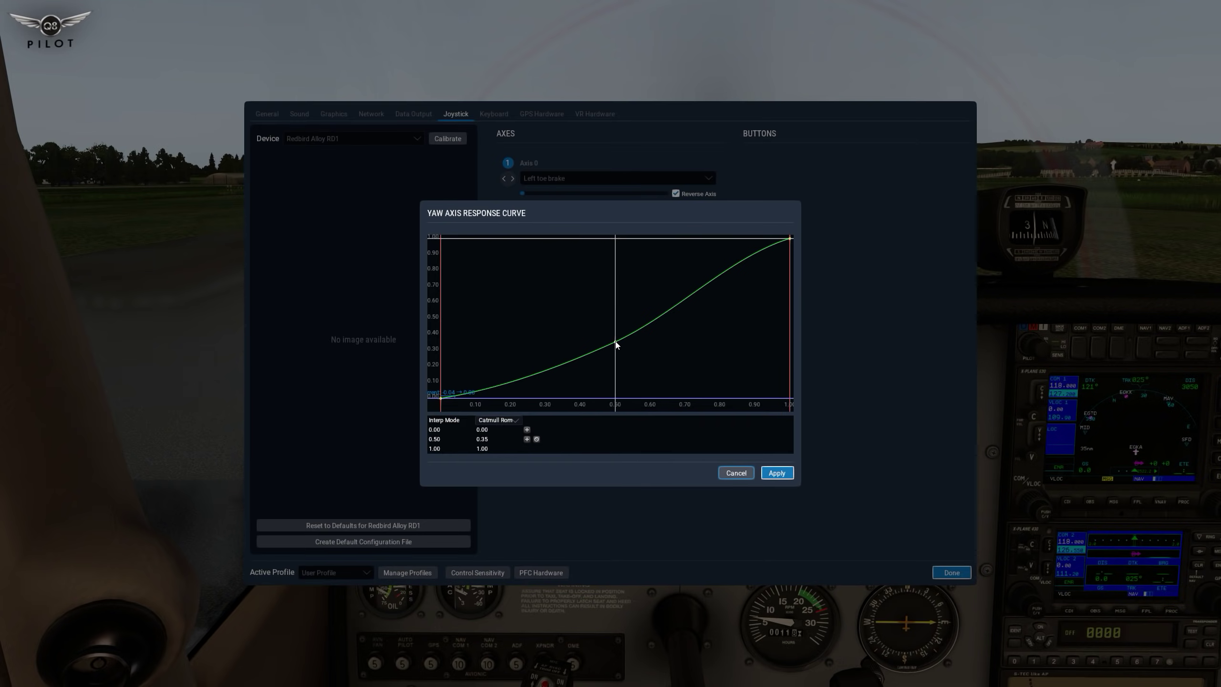
pyautogui.moveTo(616, 343); pyautogui.dragTo(603, 383)
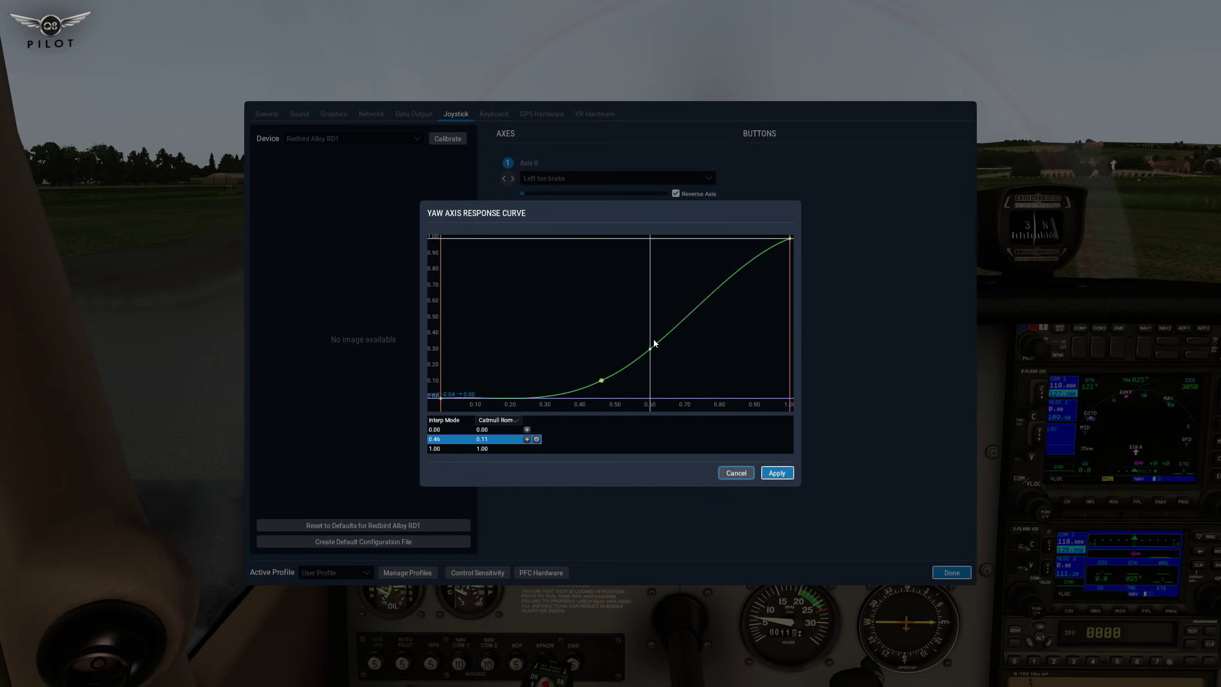
pyautogui.moveTo(681, 321); pyautogui.dragTo(710, 351)
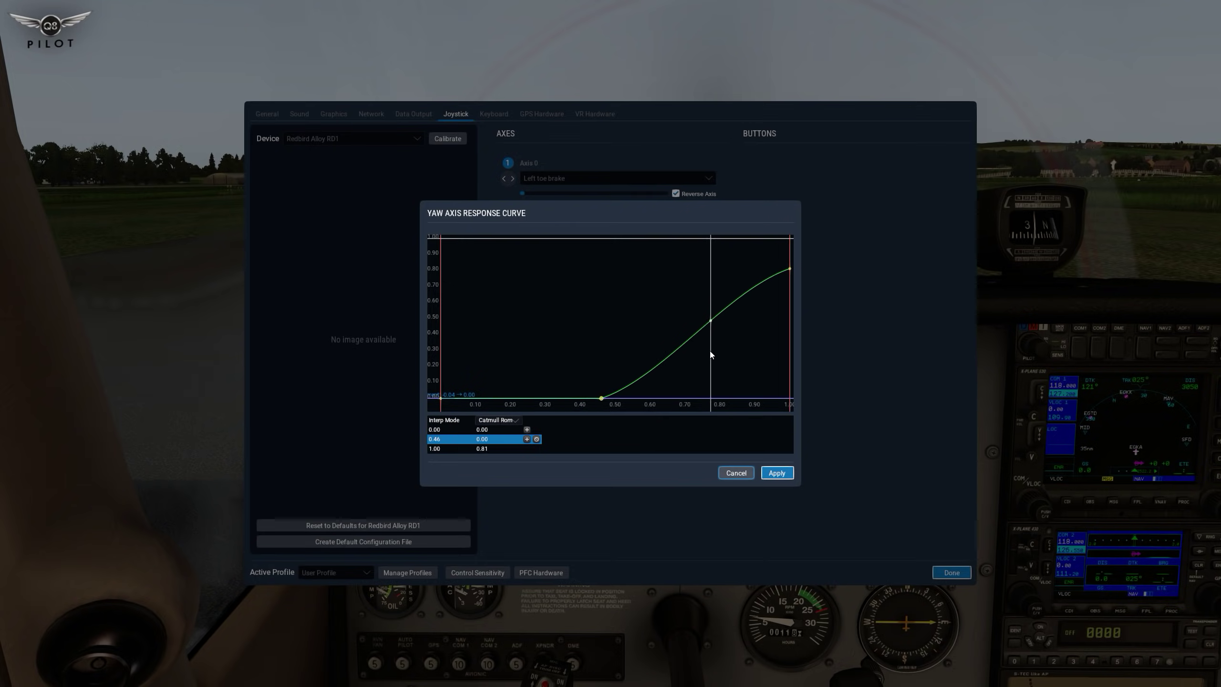
pyautogui.moveTo(672, 394); pyautogui.dragTo(679, 401)
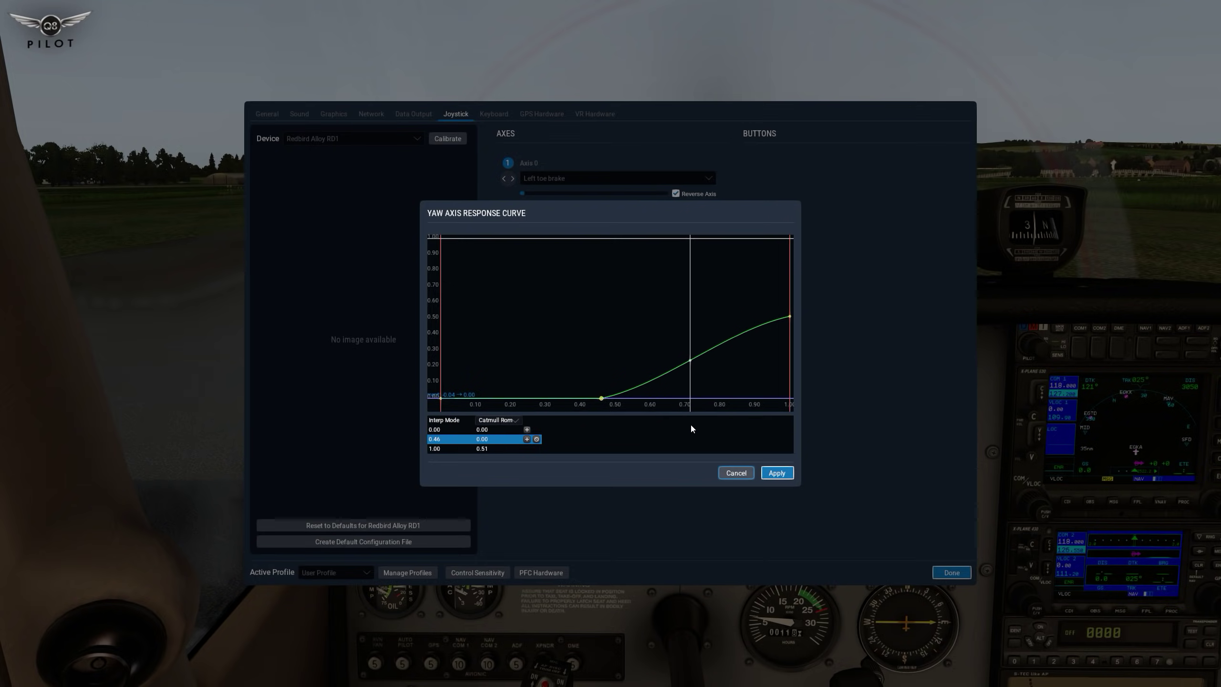
pyautogui.moveTo(604, 400); pyautogui.dragTo(599, 395)
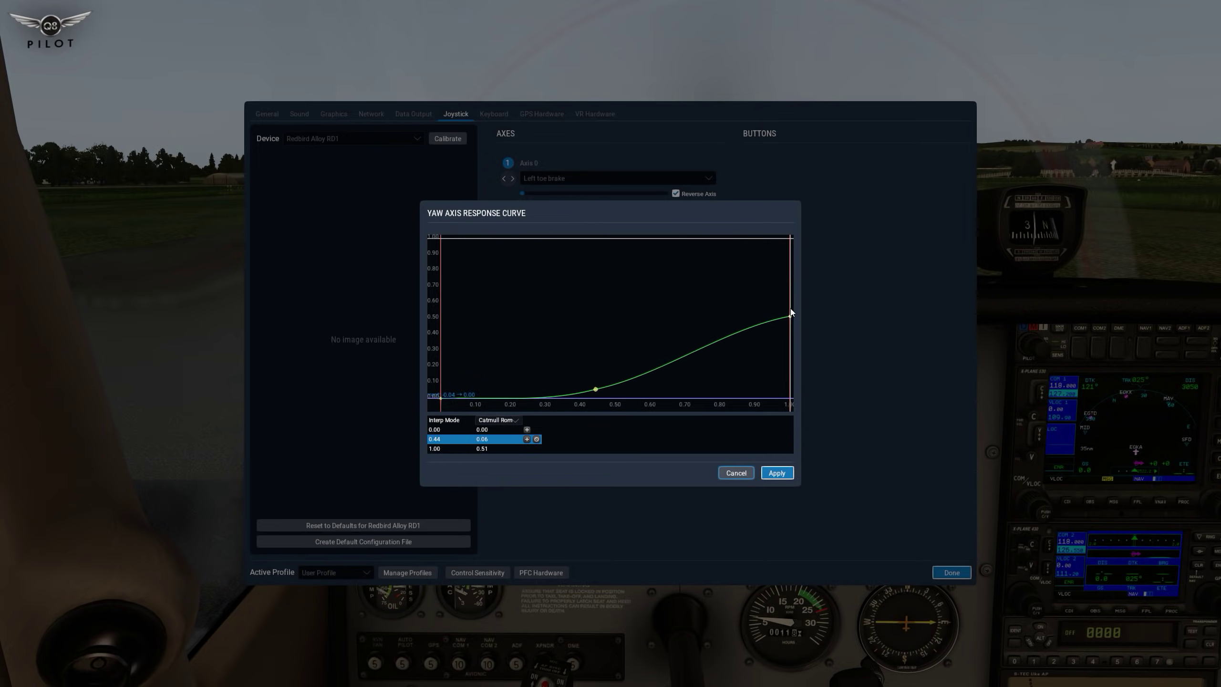
pyautogui.moveTo(791, 317); pyautogui.dragTo(792, 359)
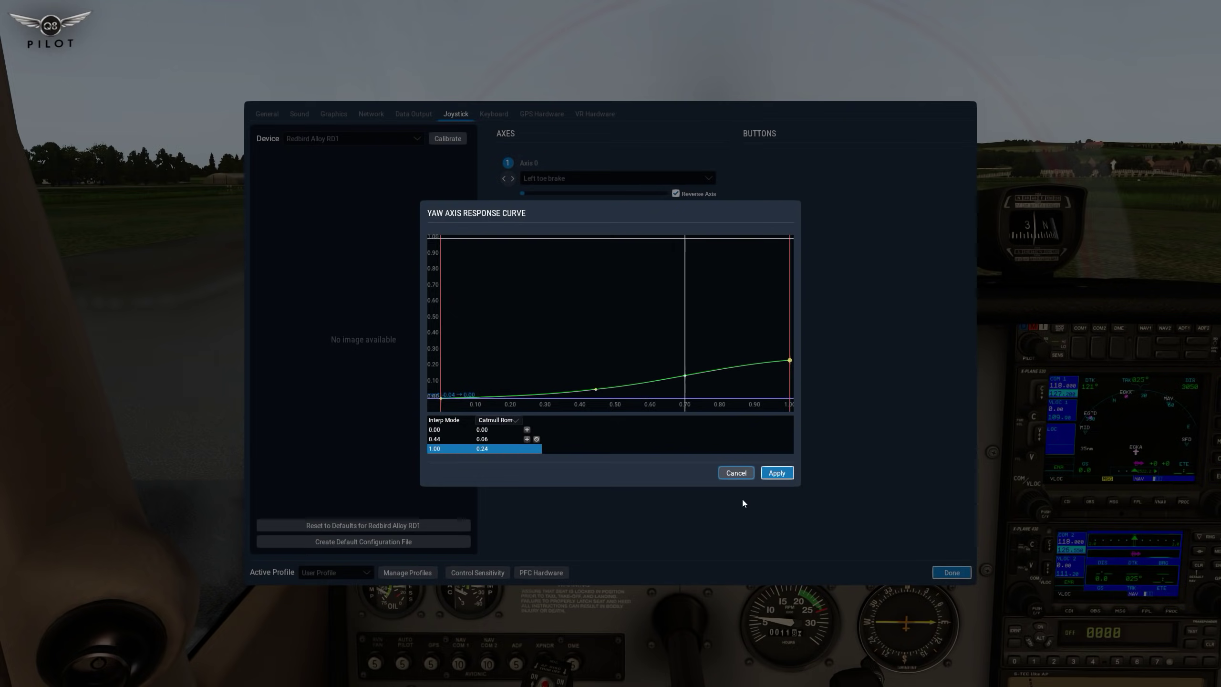
pyautogui.click(777, 472)
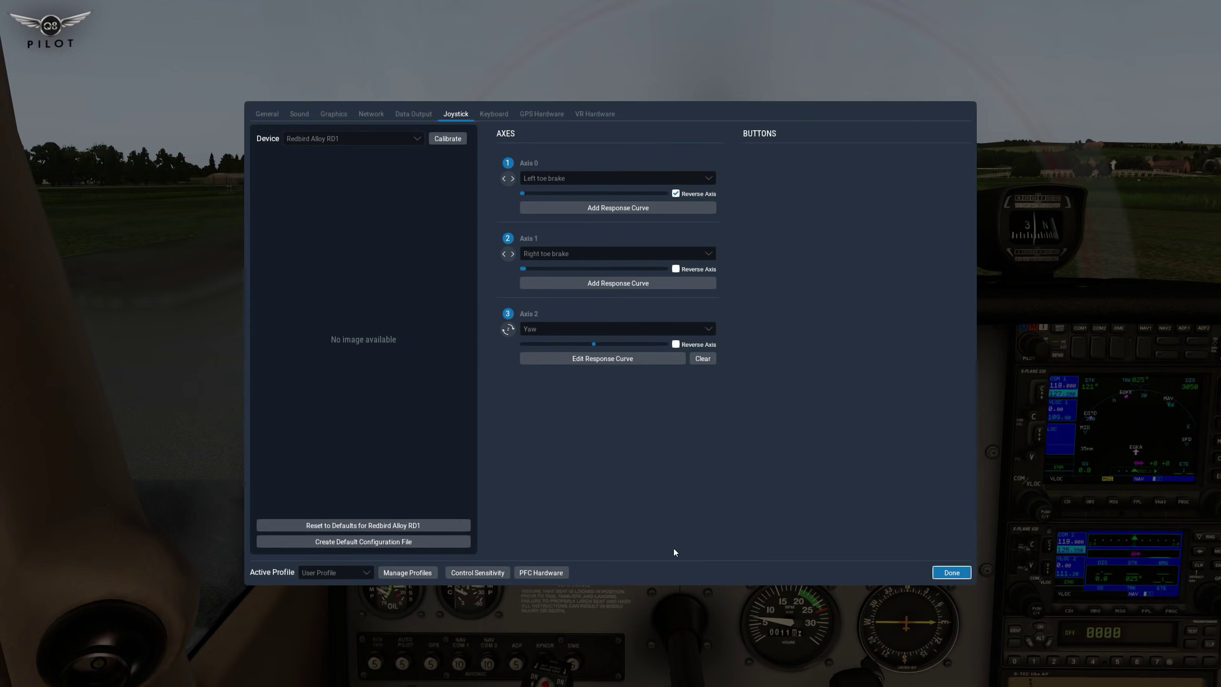
pyautogui.click(950, 572)
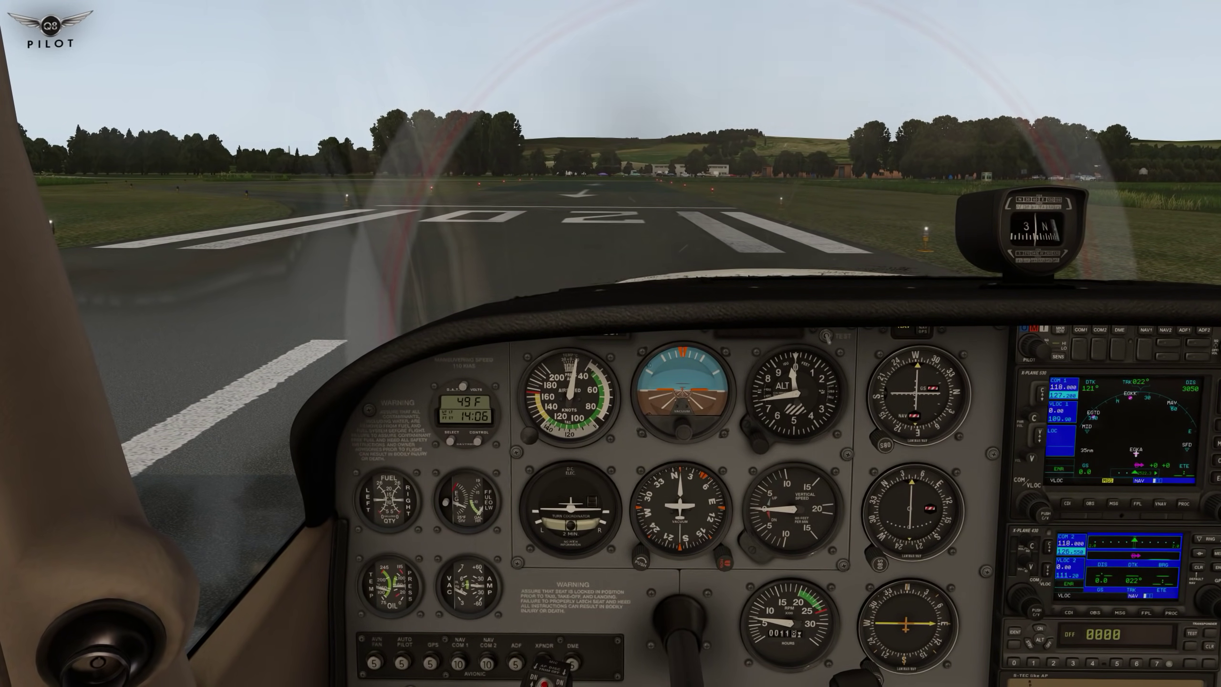
# - Taxi the Cessna onto the runway 02 centreline with the pedals to try the shallow yaw curve
pyautogui.moveTo(1200, 7)
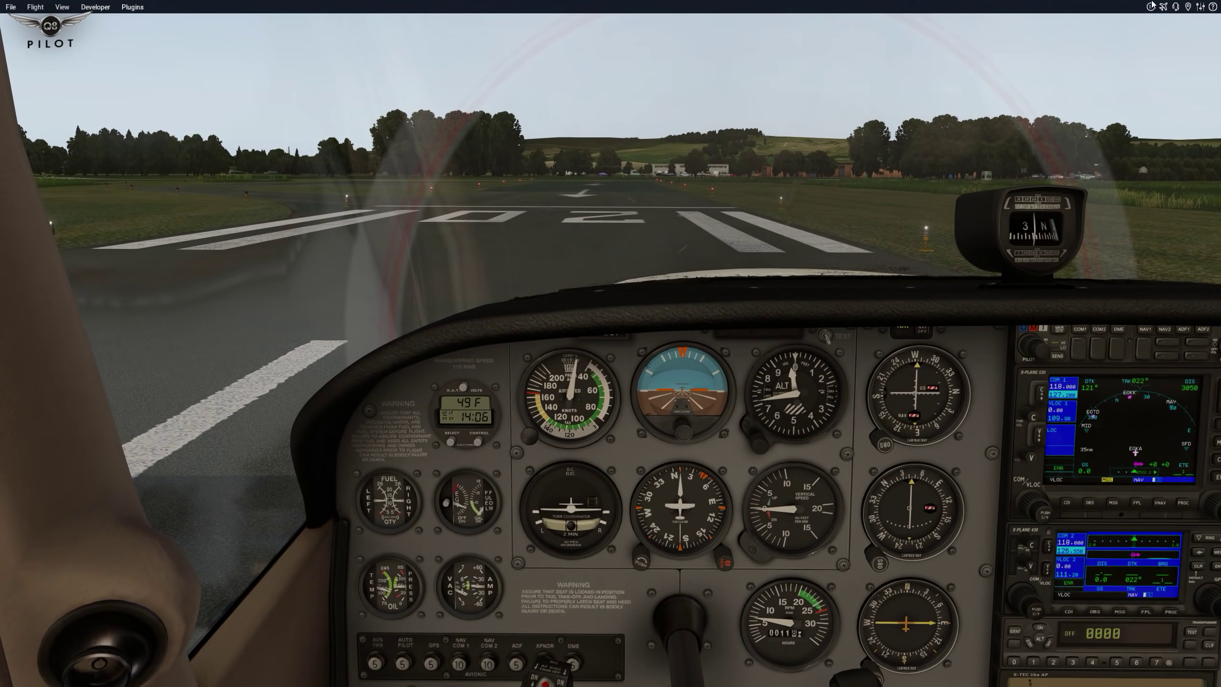
# - Reopen the Joystick settings, add a yaw curve point at 0.03/0.99, and apply the steep curve
pyautogui.click(1201, 6)
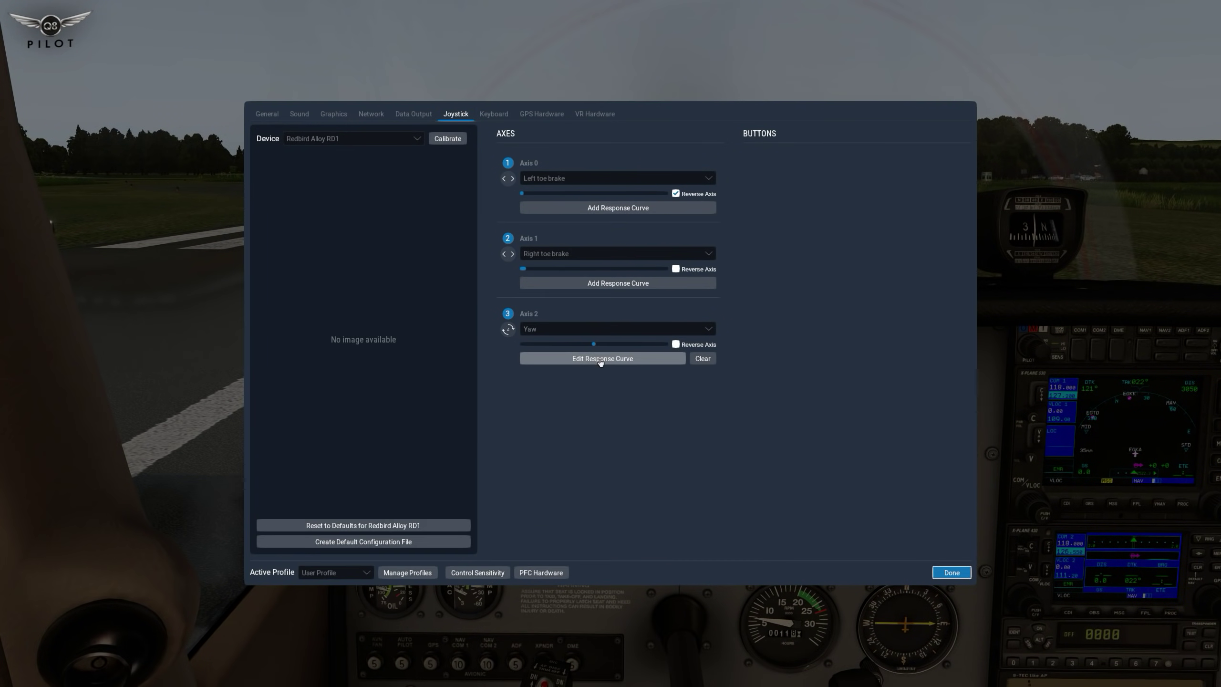
pyautogui.click(610, 360)
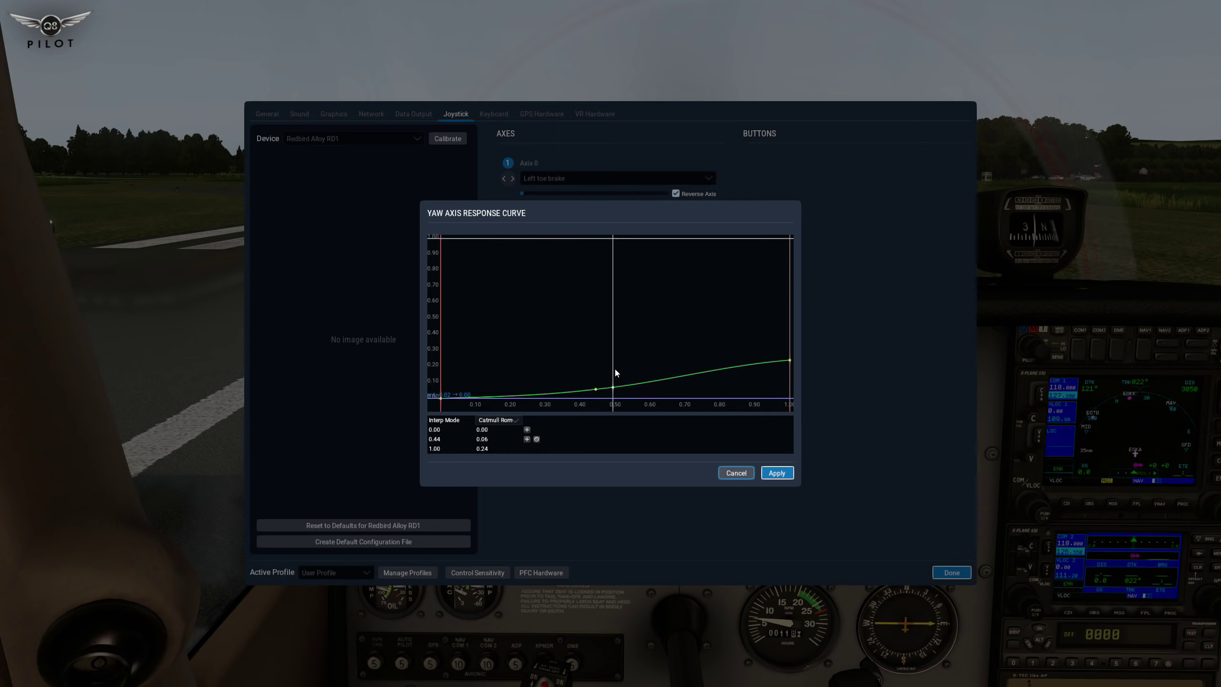
pyautogui.click(581, 383)
pyautogui.moveTo(579, 381); pyautogui.dragTo(451, 232)
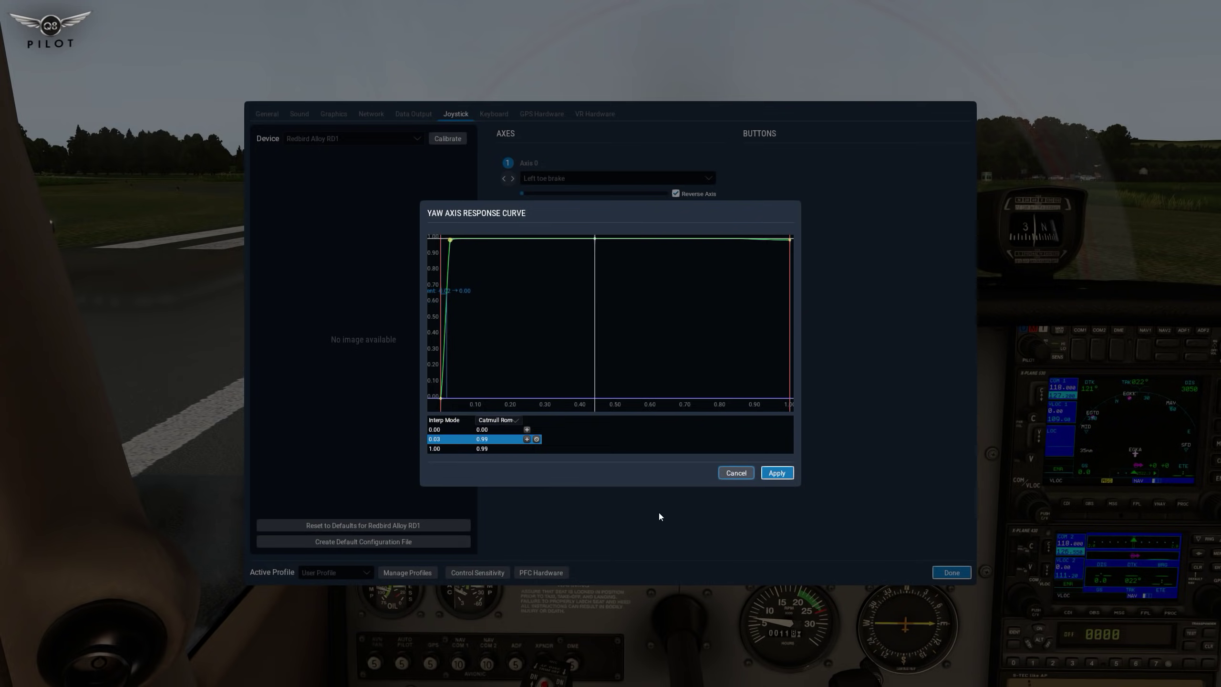
pyautogui.click(775, 473)
# - Return to the cockpit and roll down runway 02, working the pedals to feel the near-instant yaw response
pyautogui.click(942, 573)
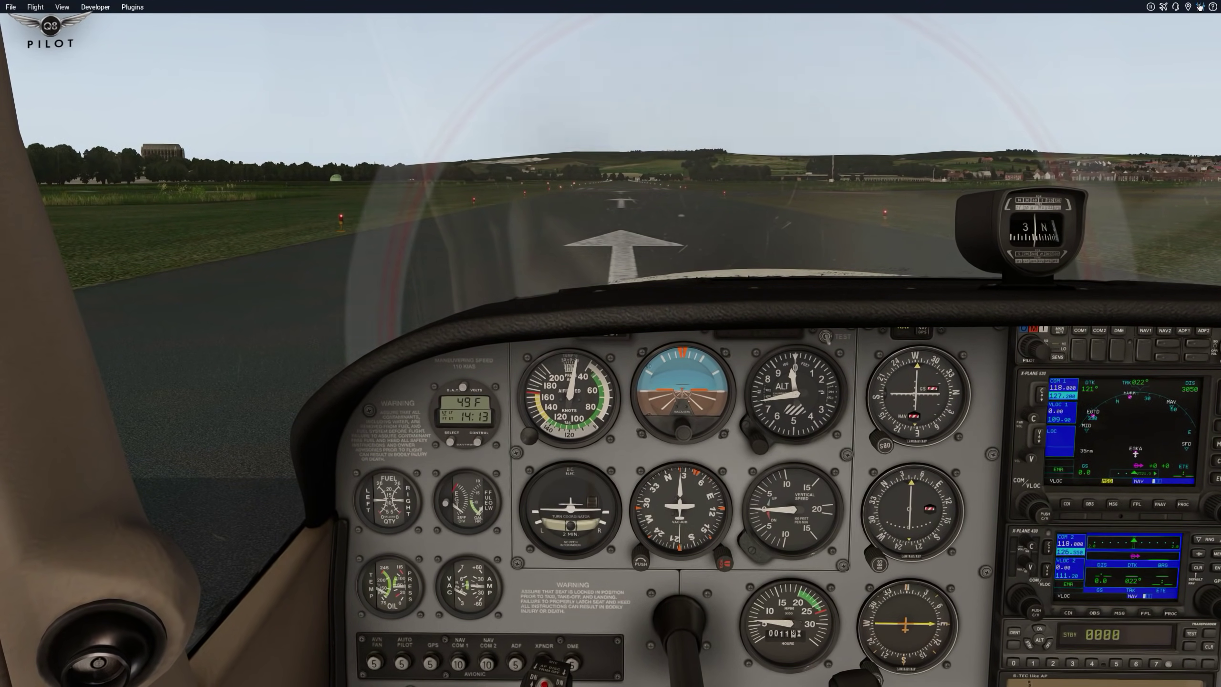
pyautogui.click(1198, 7)
# - Reshape the yaw curve to run through 0/0, 0.59/0.33 and 1.00/1.00, then apply it
pyautogui.click(597, 358)
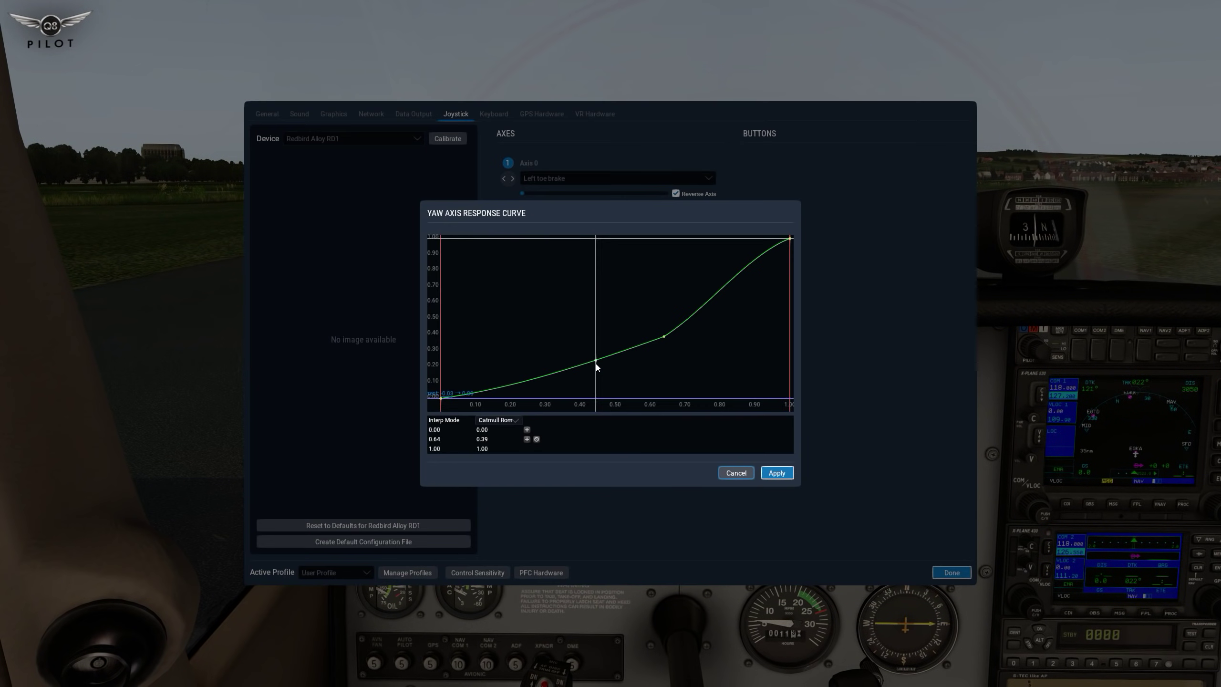
pyautogui.moveTo(663, 337); pyautogui.dragTo(650, 350)
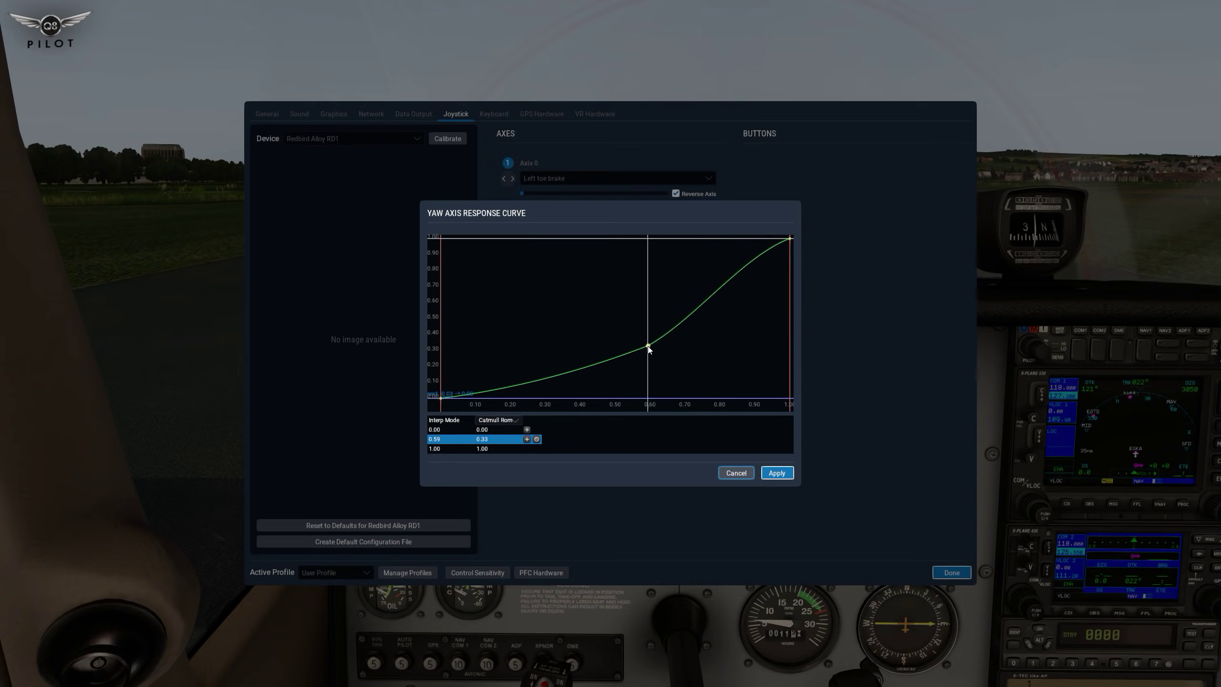
pyautogui.click(768, 472)
pyautogui.click(943, 573)
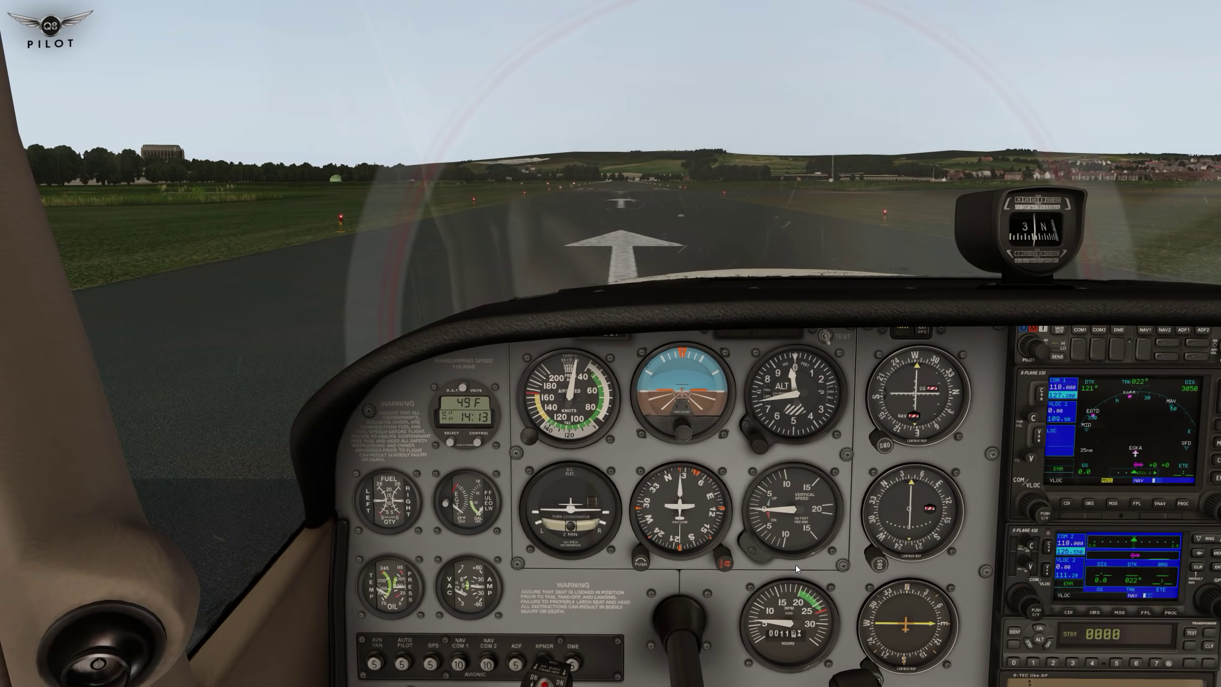